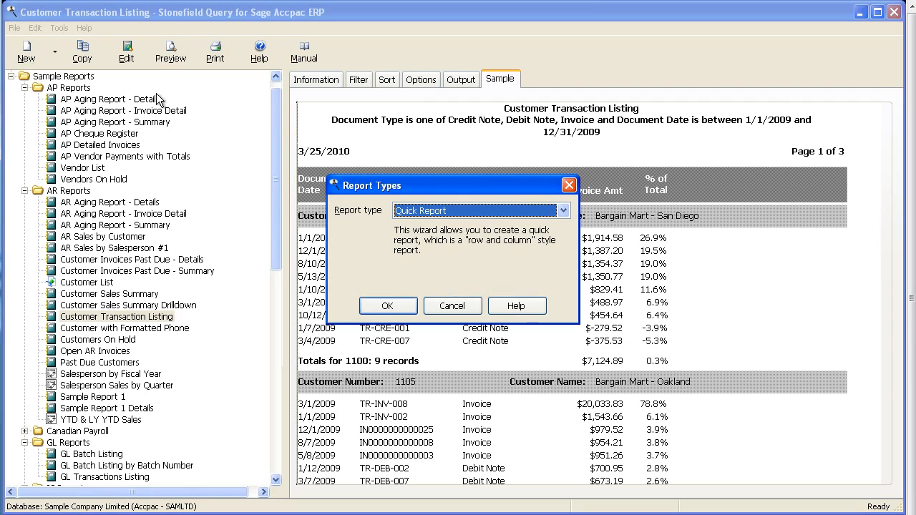
# Start a new Quick Report, examine the wizard's list of steps, and discard the new report
pyautogui.click(564, 210)
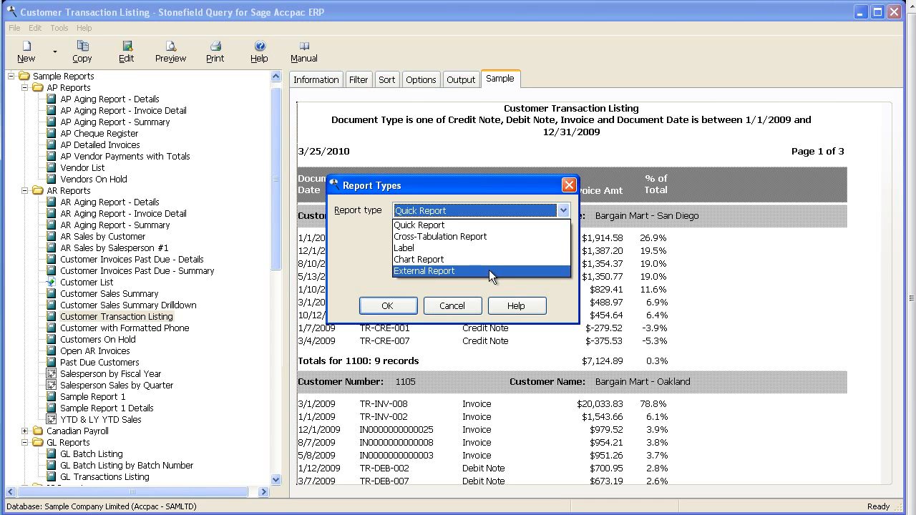
pyautogui.click(450, 224)
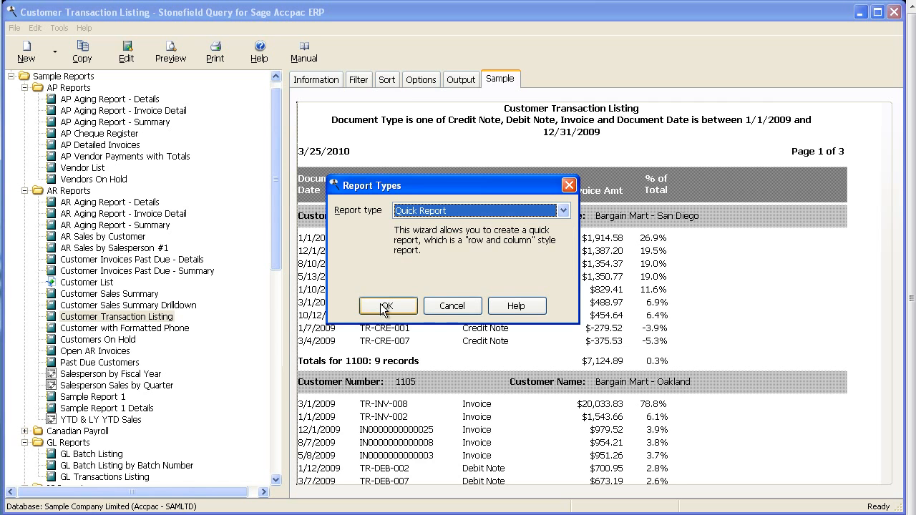
pyautogui.click(387, 305)
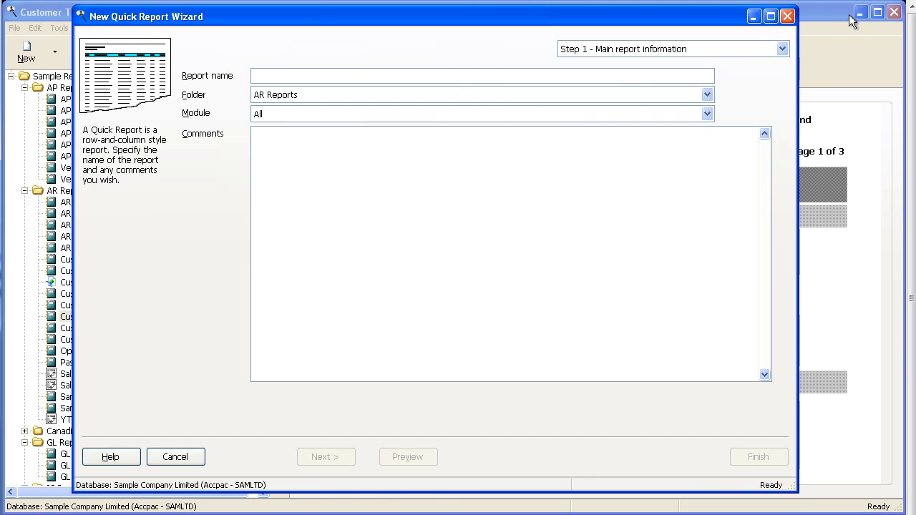
pyautogui.click(784, 48)
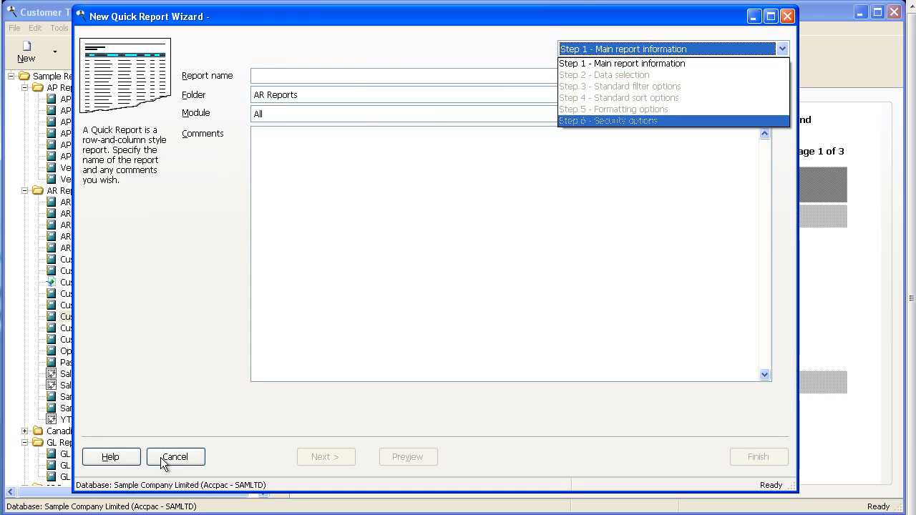
pyautogui.click(184, 456)
pyautogui.click(185, 457)
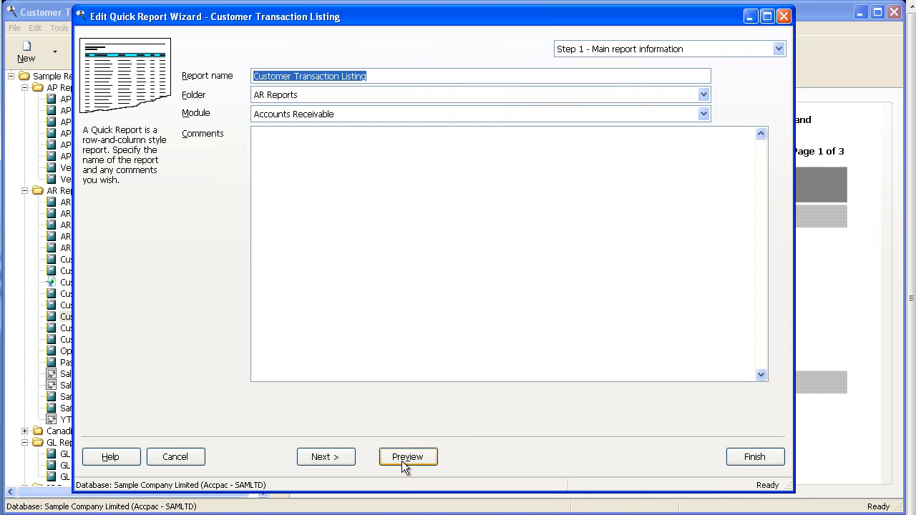
# Preview the Customer Transaction Listing with Document Date between 1/1/2009 and 12/31/2009
pyautogui.click(404, 458)
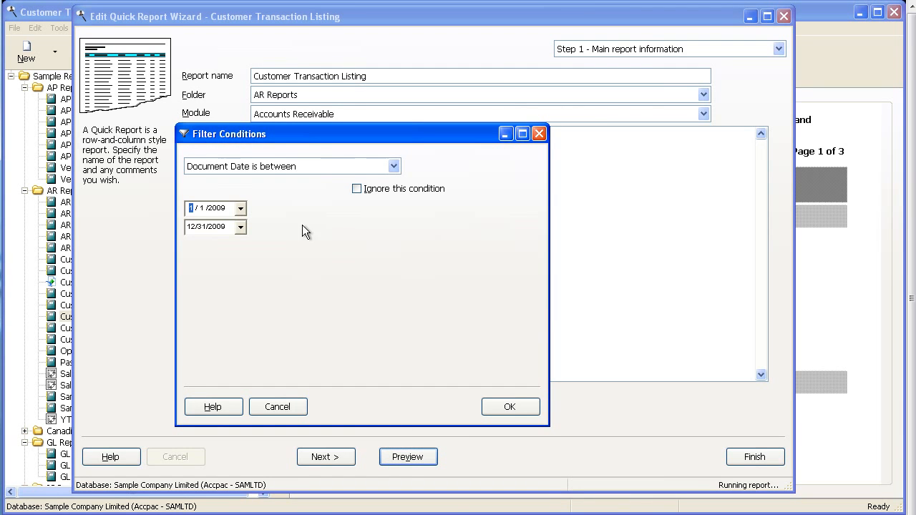
pyautogui.click(242, 207)
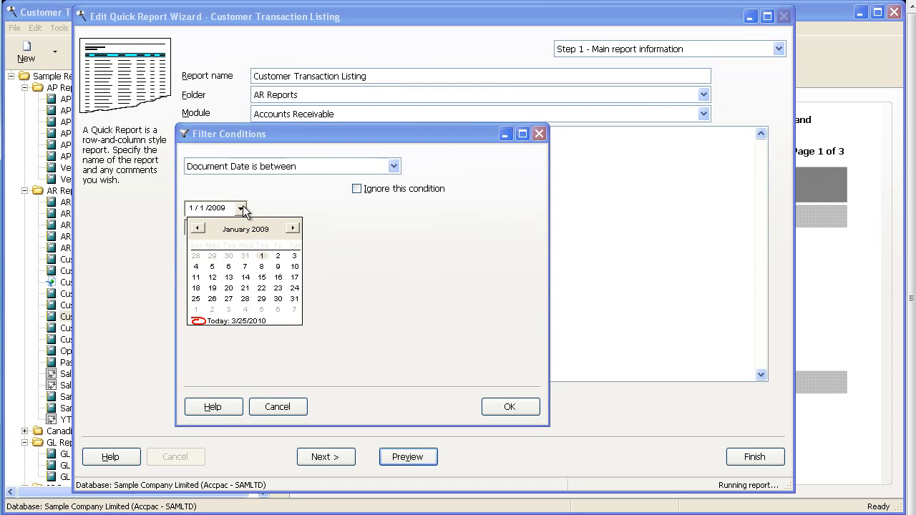
pyautogui.click(262, 255)
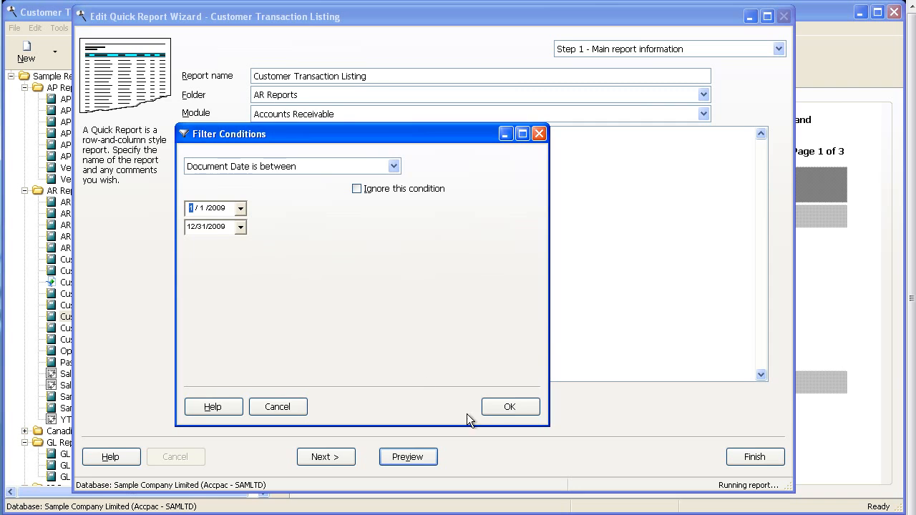
pyautogui.click(510, 409)
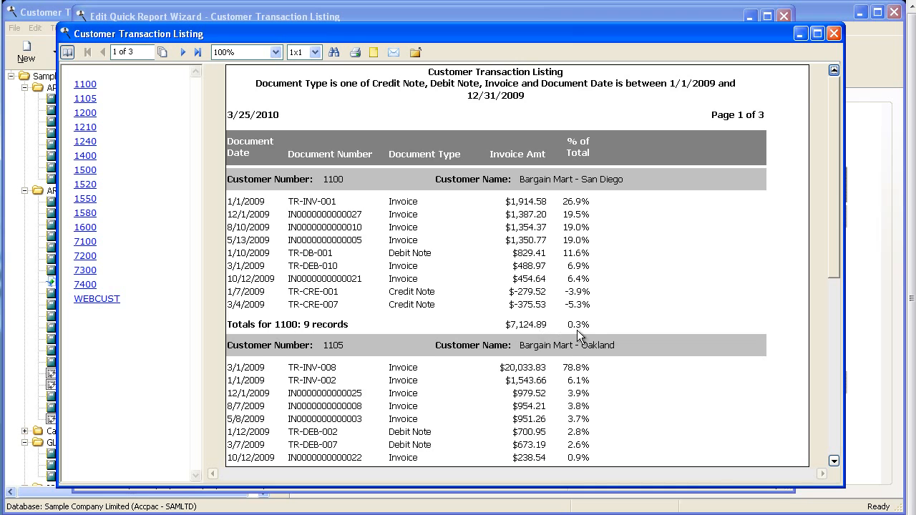
# Page through the preview to its last page, jump to individual customer groups through the index, and close the preview
pyautogui.click(183, 52)
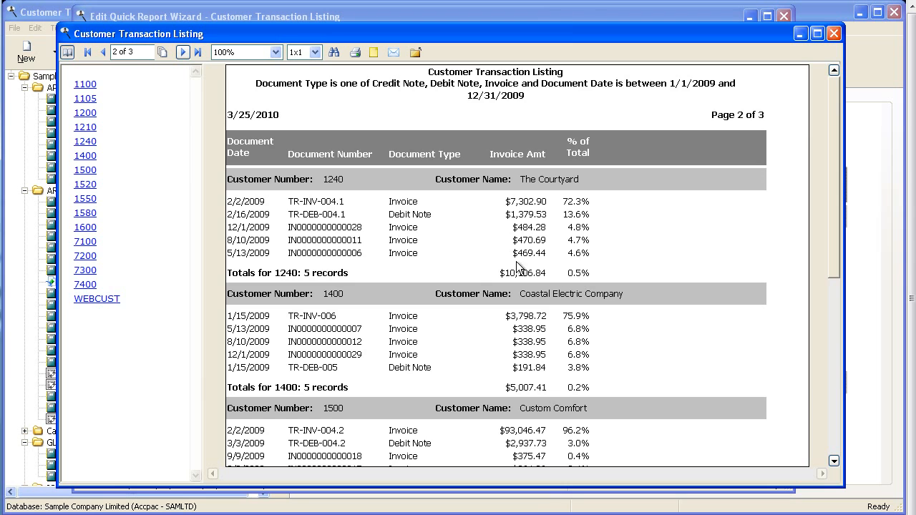
pyautogui.click(197, 53)
pyautogui.moveTo(836, 175)
pyautogui.mouseDown()
pyautogui.moveTo(834, 348)
pyautogui.moveTo(823, 168)
pyautogui.mouseUp()
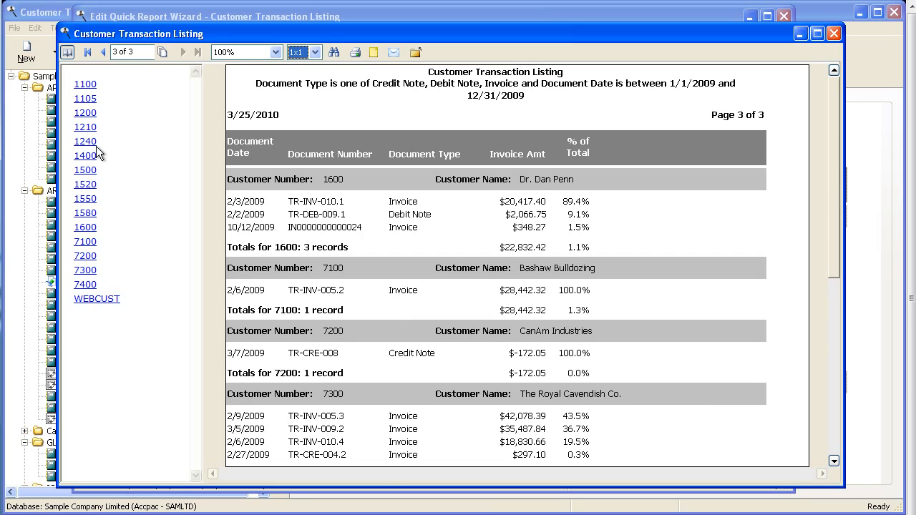
pyautogui.click(84, 259)
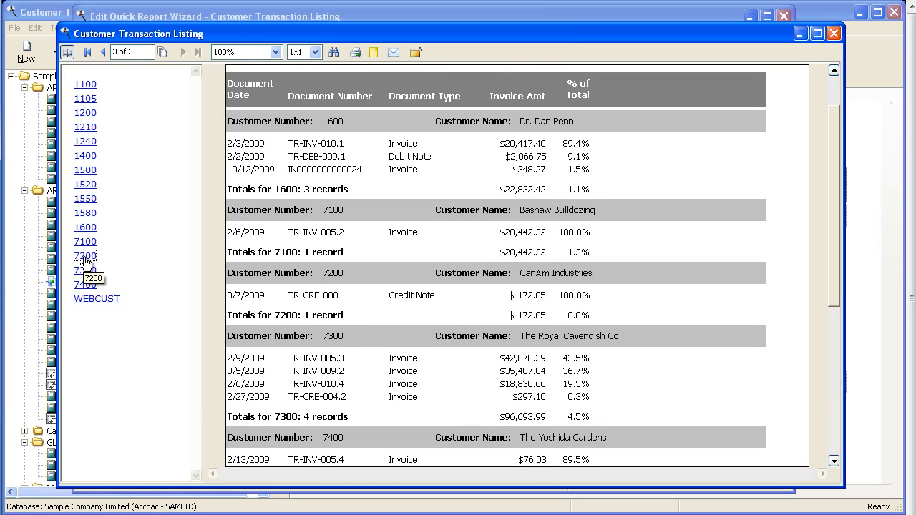
pyautogui.click(84, 83)
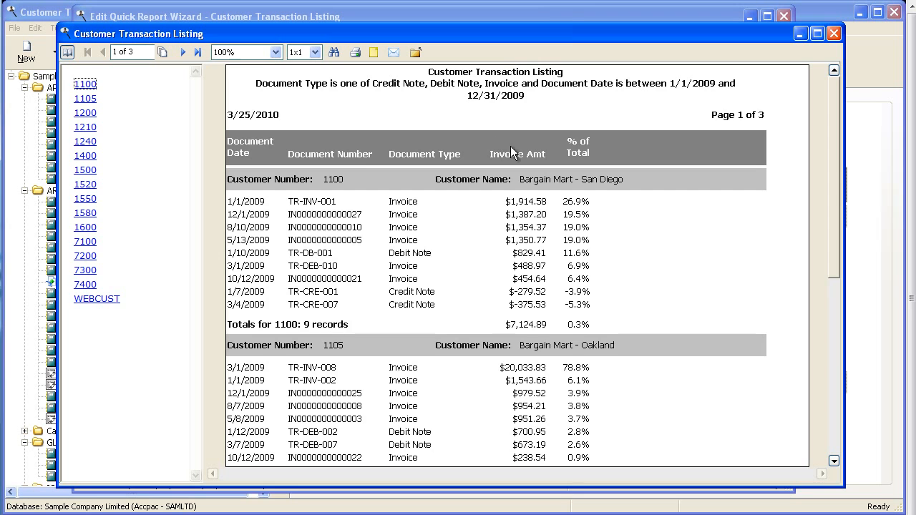
pyautogui.click(415, 52)
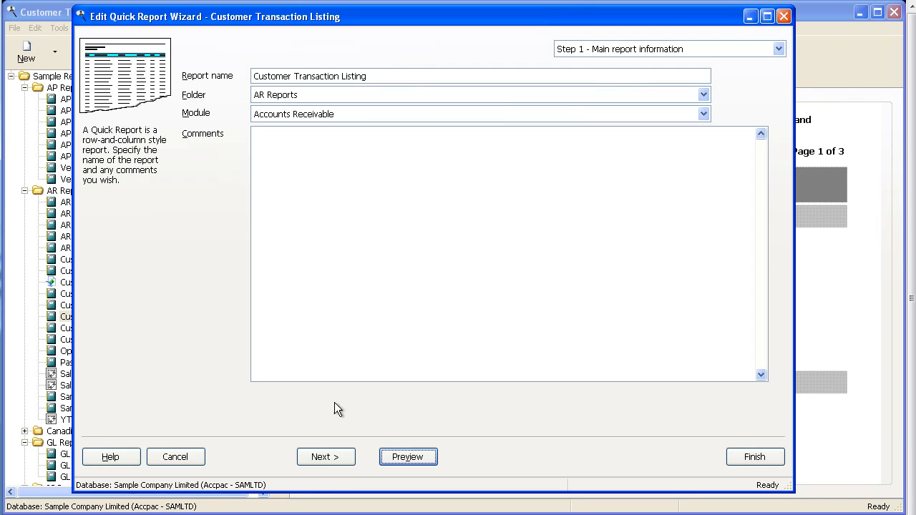
# Examine the Grouping properties of the Customer Number field in the data selection step, and cancel without changes
pyautogui.click(336, 454)
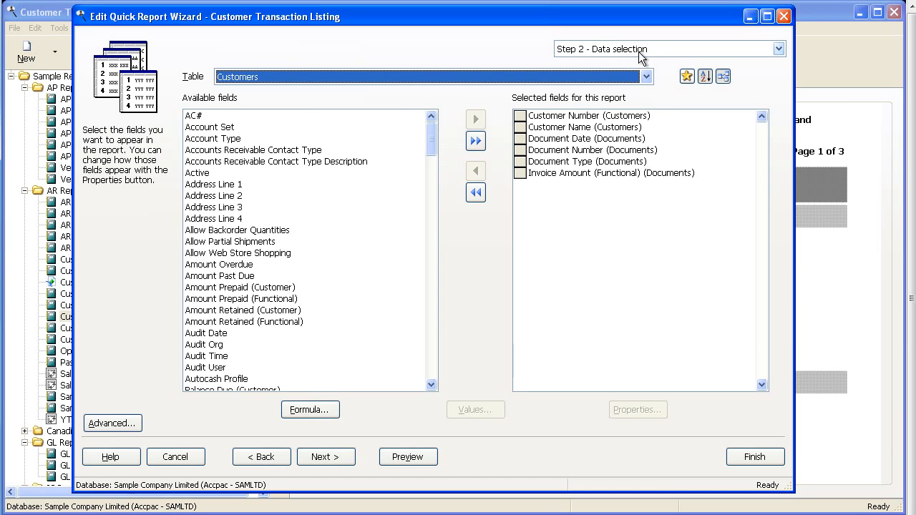
pyautogui.click(579, 117)
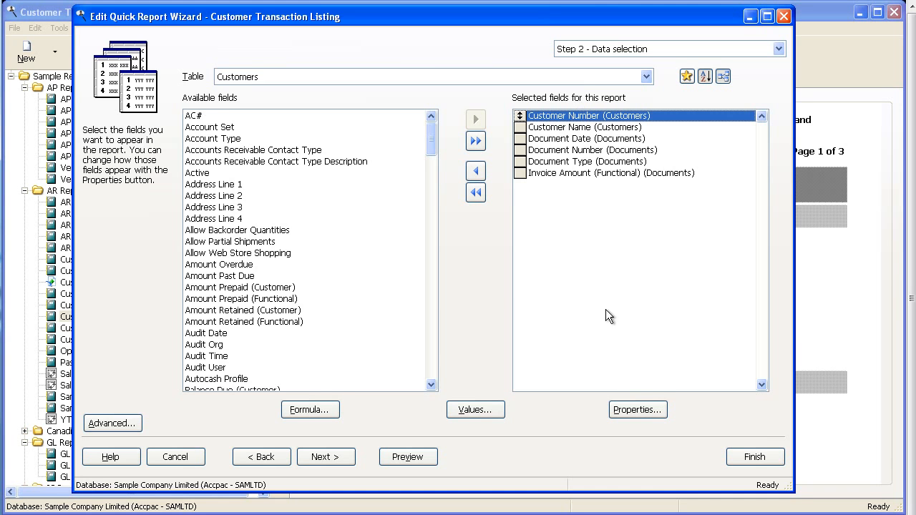
pyautogui.click(636, 410)
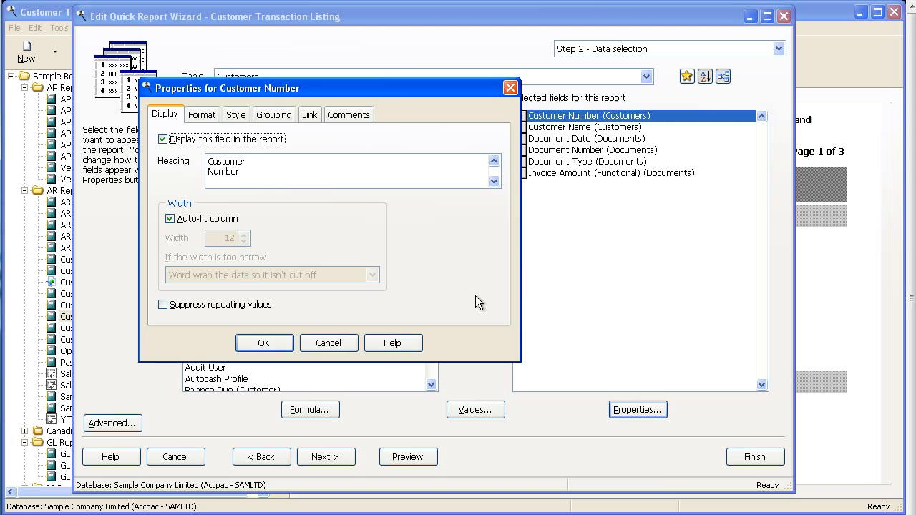
pyautogui.click(272, 115)
pyautogui.click(333, 342)
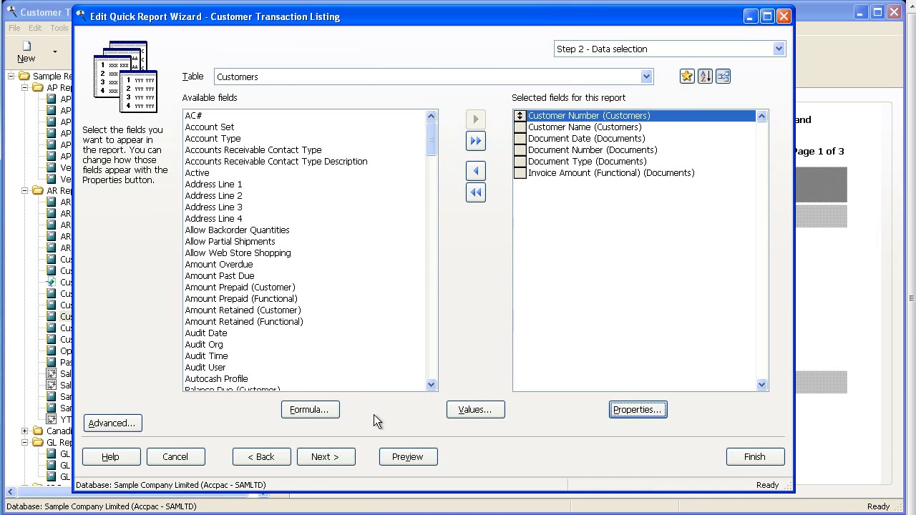
# Examine the report's Document Type and Document Date filter conditions, and cancel without changes
pyautogui.click(326, 456)
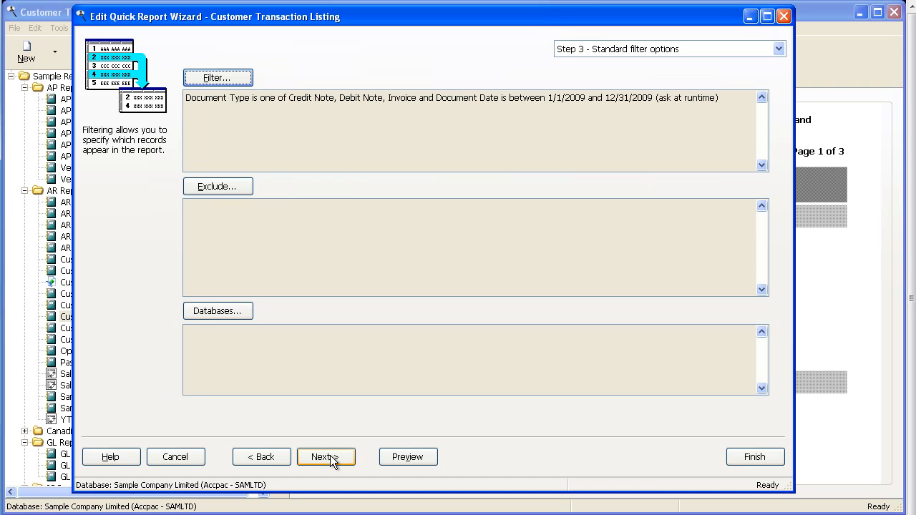
pyautogui.click(225, 79)
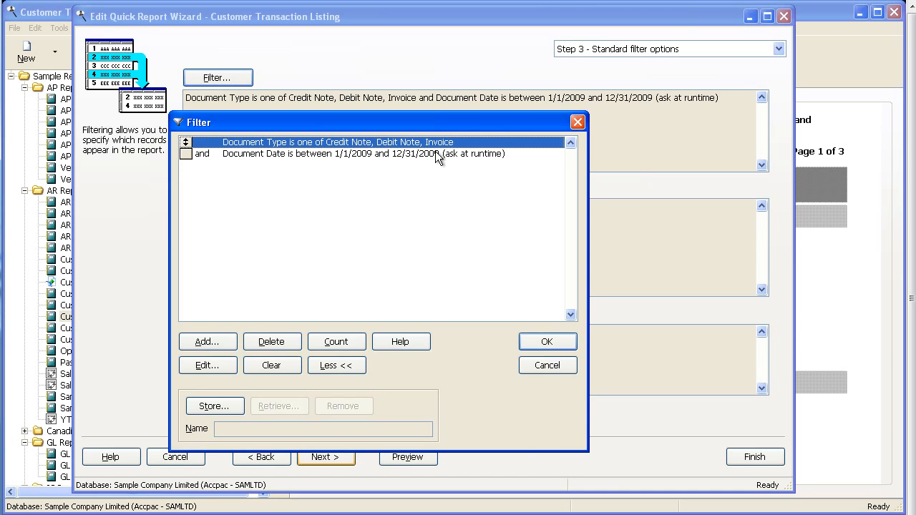
pyautogui.click(329, 154)
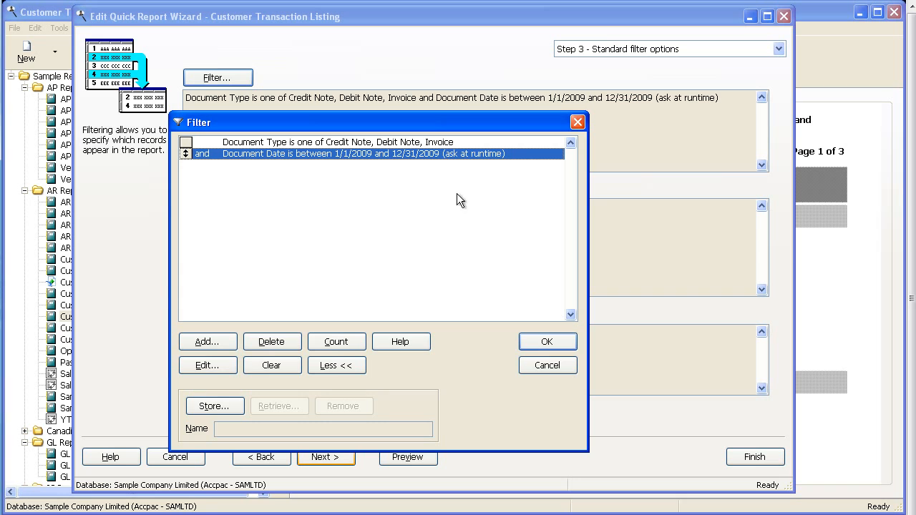
pyautogui.click(536, 369)
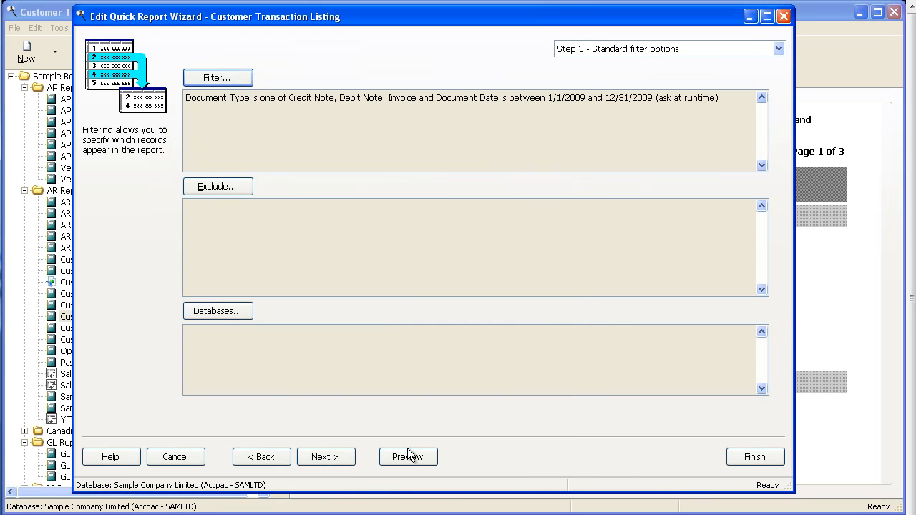
# Look through the wizard's sort, formatting and security option pages
pyautogui.click(342, 457)
pyautogui.click(342, 458)
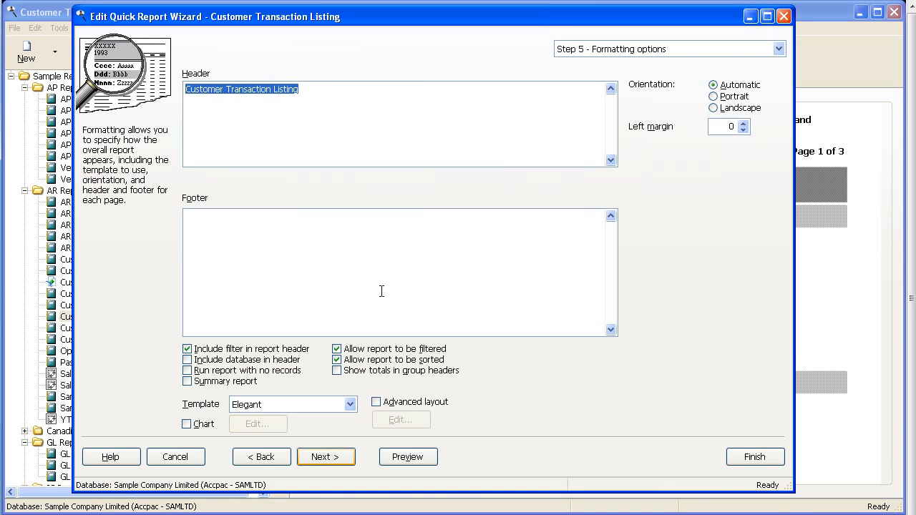
pyautogui.click(331, 461)
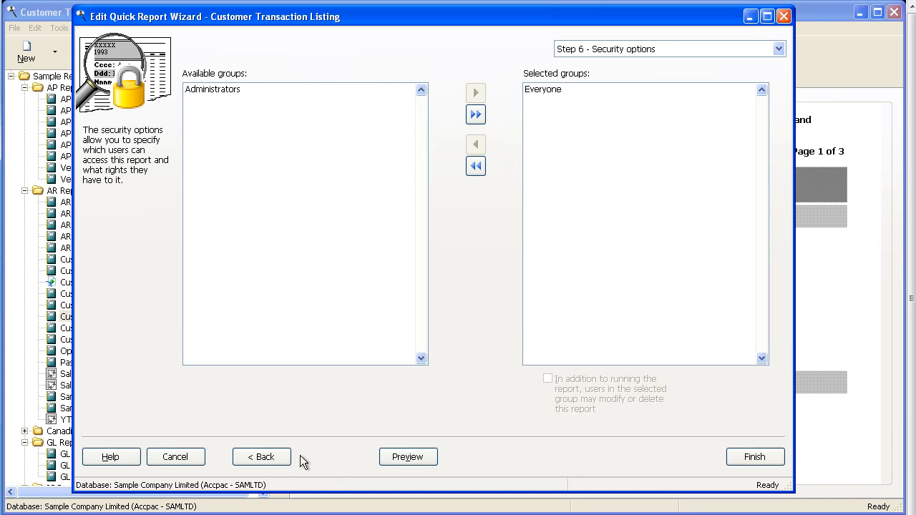
# Turn on Summary report in the formatting options and preview the report for document dates 1/1/2009 to 12/31/2009
pyautogui.click(259, 457)
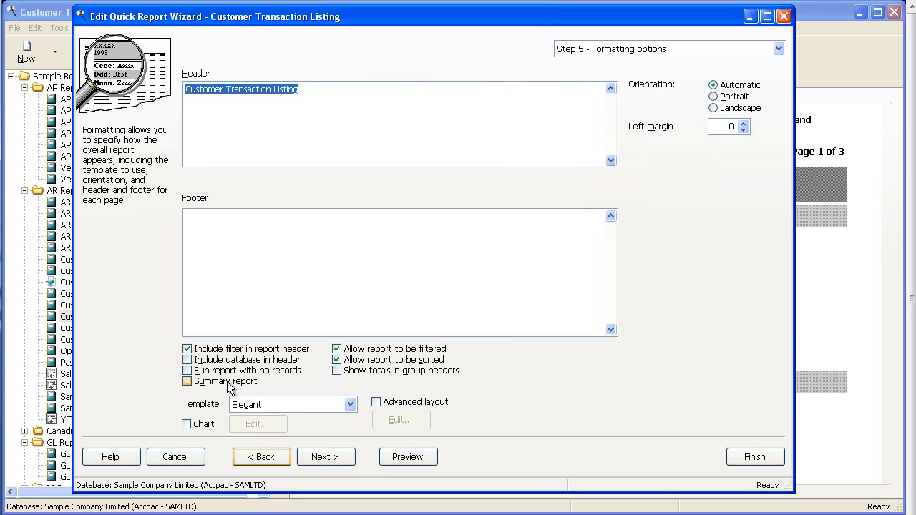
pyautogui.click(188, 382)
pyautogui.click(408, 458)
pyautogui.click(514, 405)
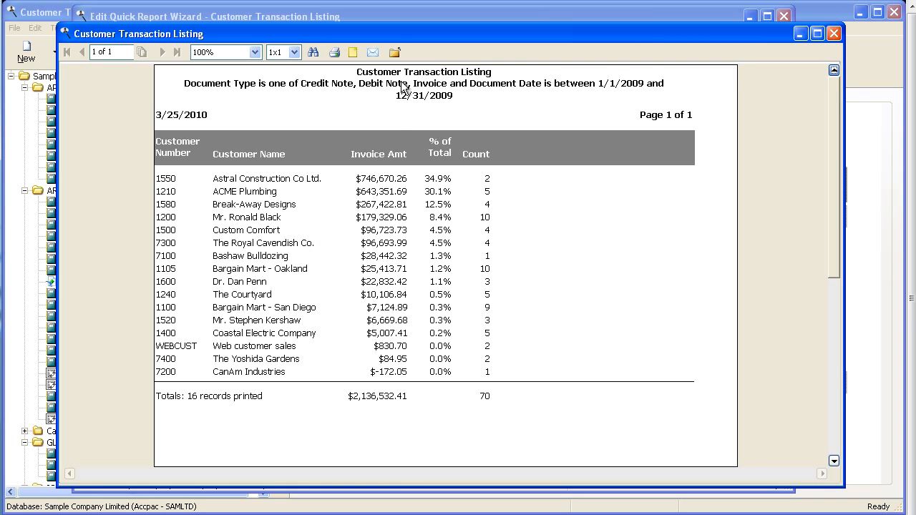
# Close the summary preview and finish editing the Customer Transaction Listing report
pyautogui.click(394, 52)
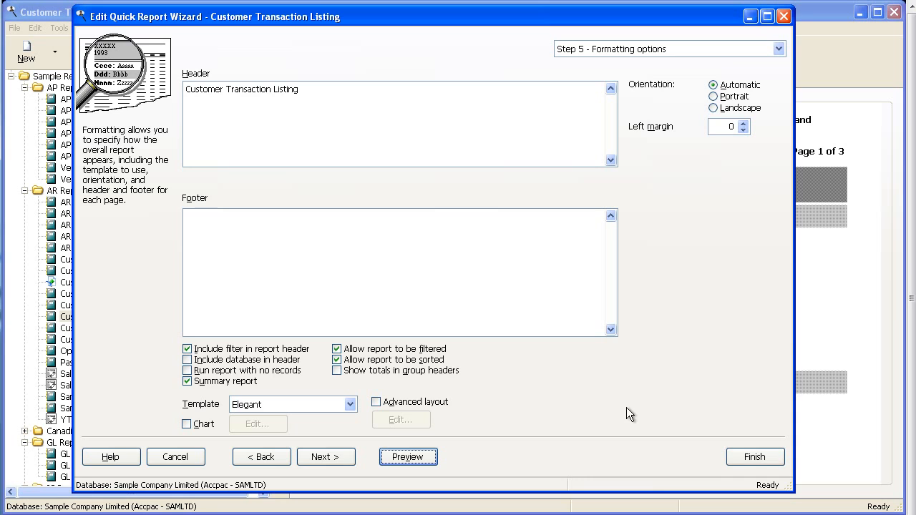
pyautogui.click(741, 459)
pyautogui.press('Return')
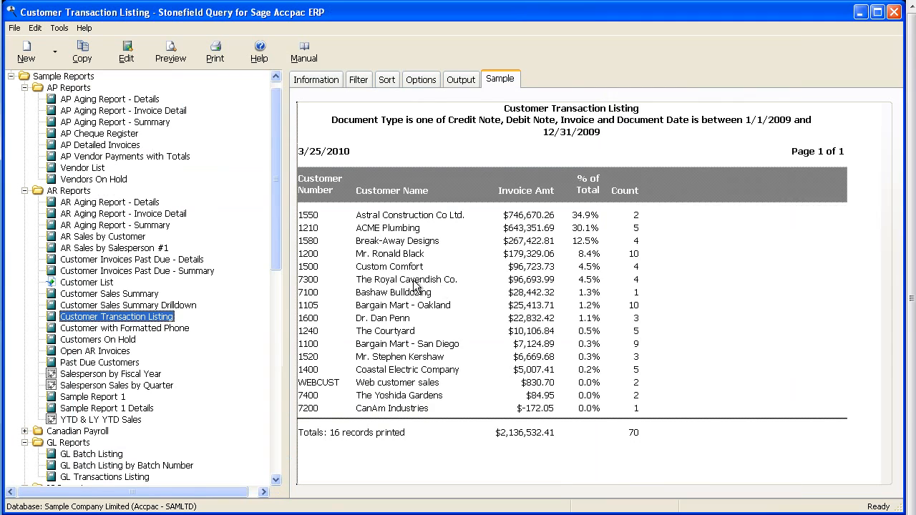
# Open the AR Aging Report - Summary for editing and preview it
pyautogui.click(112, 225)
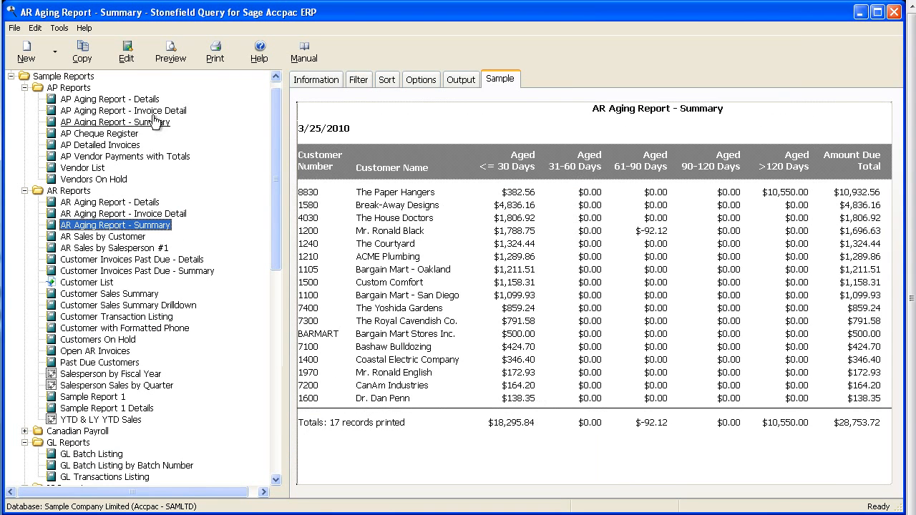
pyautogui.click(126, 52)
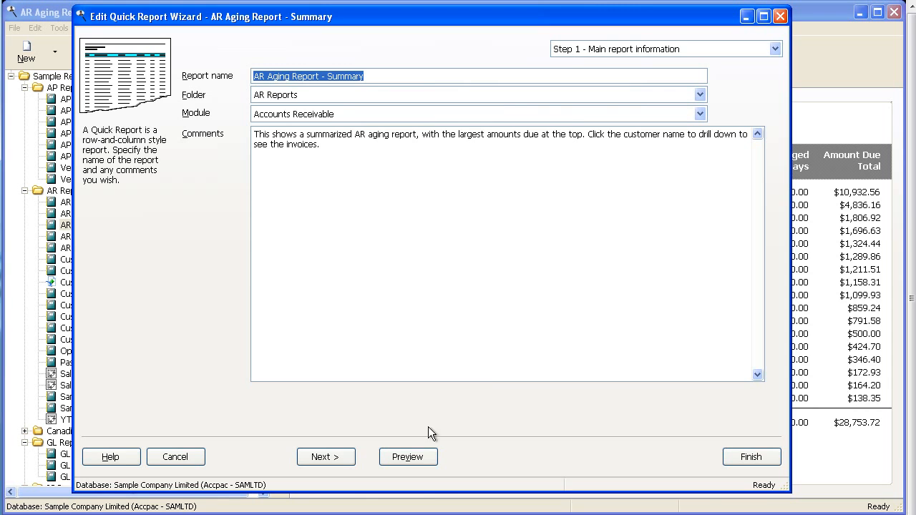
pyautogui.click(405, 458)
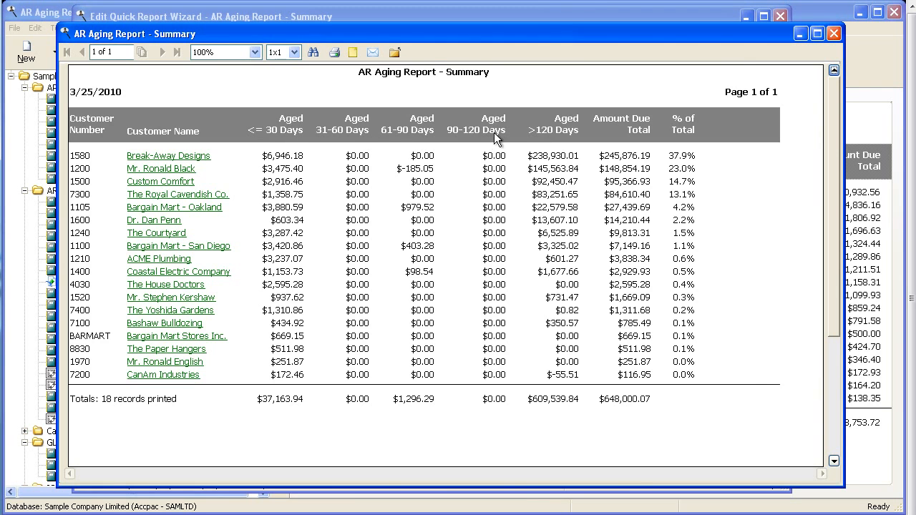
# Drill down from Break-Away Designs and another customer in the preview to their AR aging details, closing each details report
pyautogui.click(160, 155)
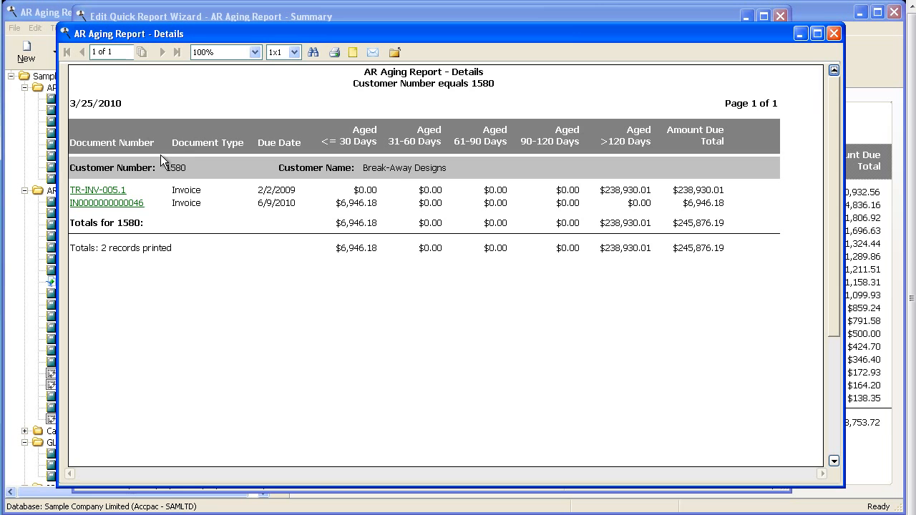
pyautogui.moveTo(321, 37); pyautogui.dragTo(372, 107)
pyautogui.moveTo(402, 222); pyautogui.dragTo(396, 205)
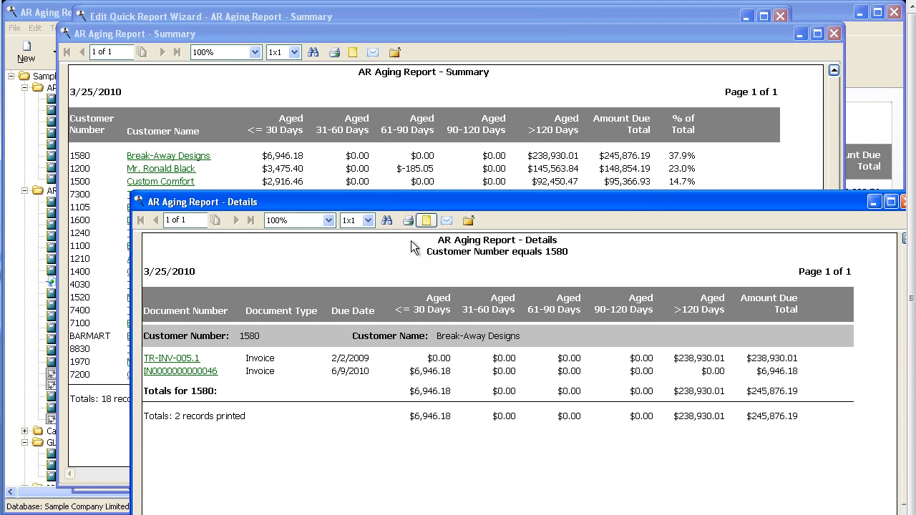
pyautogui.click(465, 220)
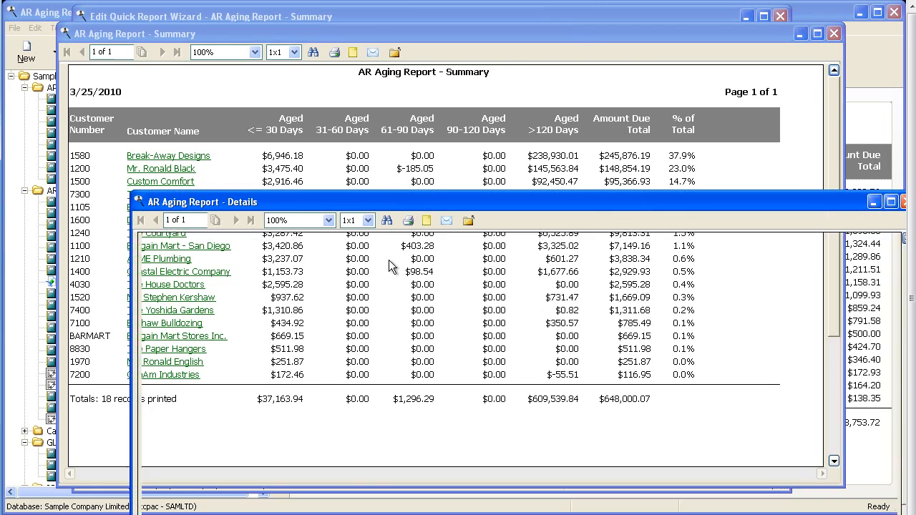
pyautogui.click(469, 221)
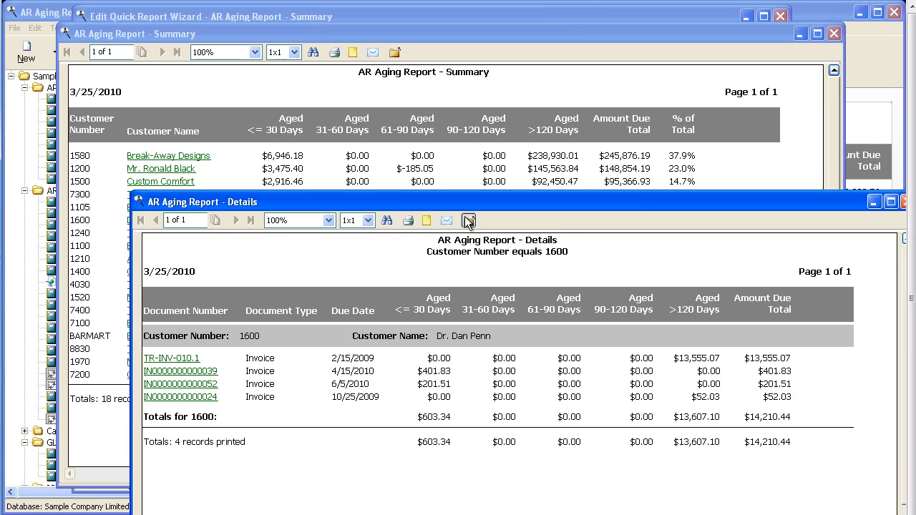
# Close the open summary preview, preview the AR aging summary again, and drill down through Break-Away Designs to its invoice due 2/2/2009
pyautogui.click(396, 53)
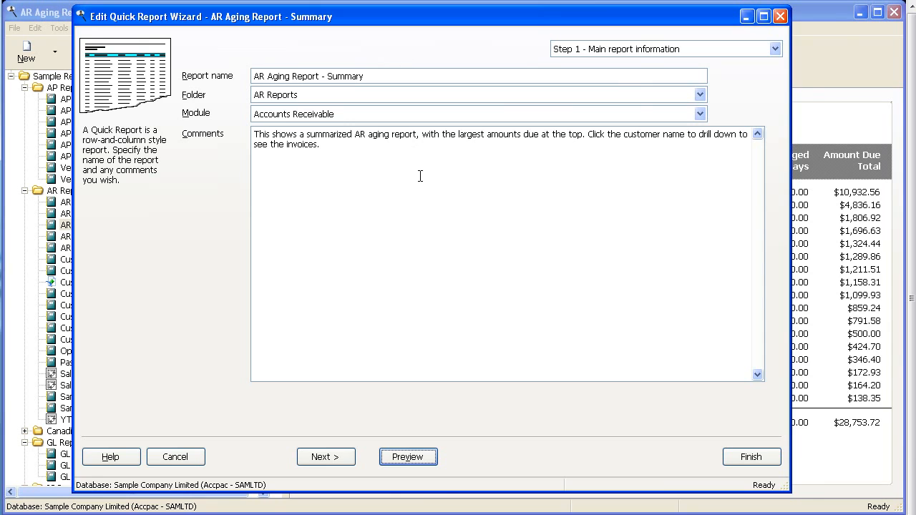
pyautogui.click(416, 458)
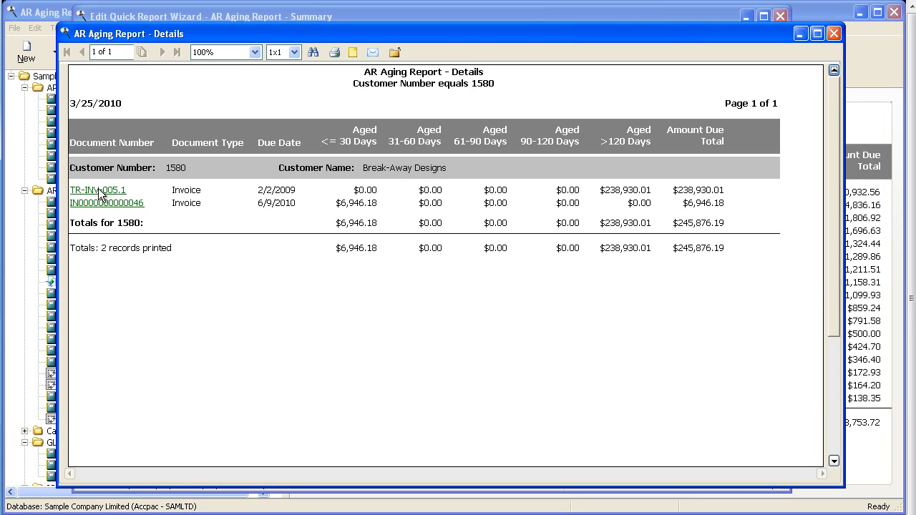
pyautogui.click(98, 189)
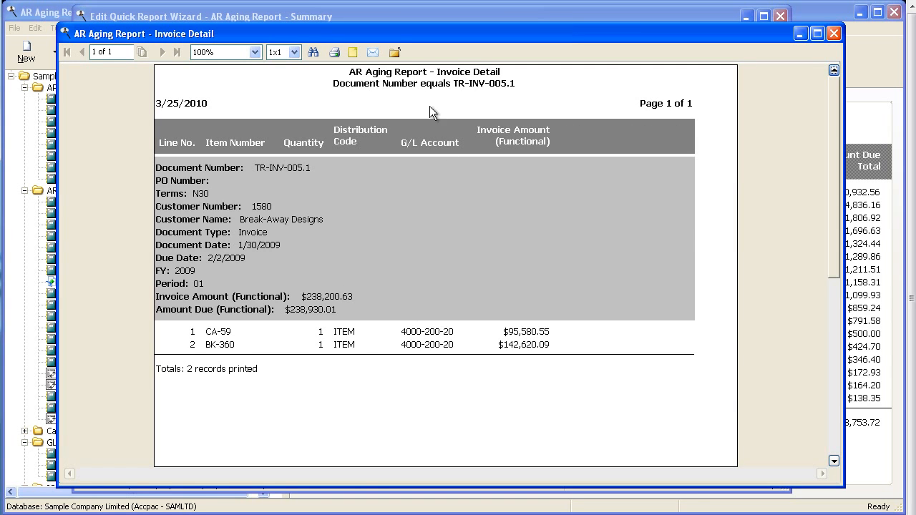
# Close the invoice detail, aging details and summary previews, and finish editing AR Aging Report - Summary
pyautogui.click(396, 53)
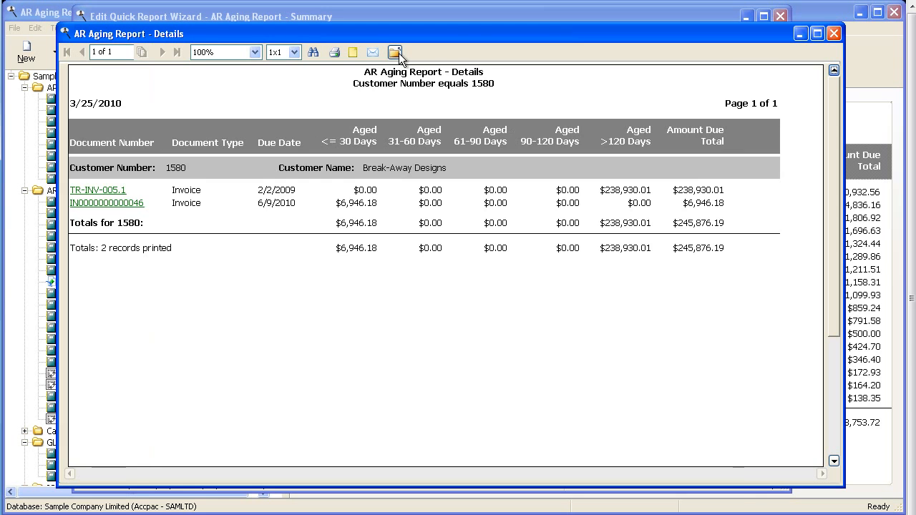
pyautogui.click(396, 53)
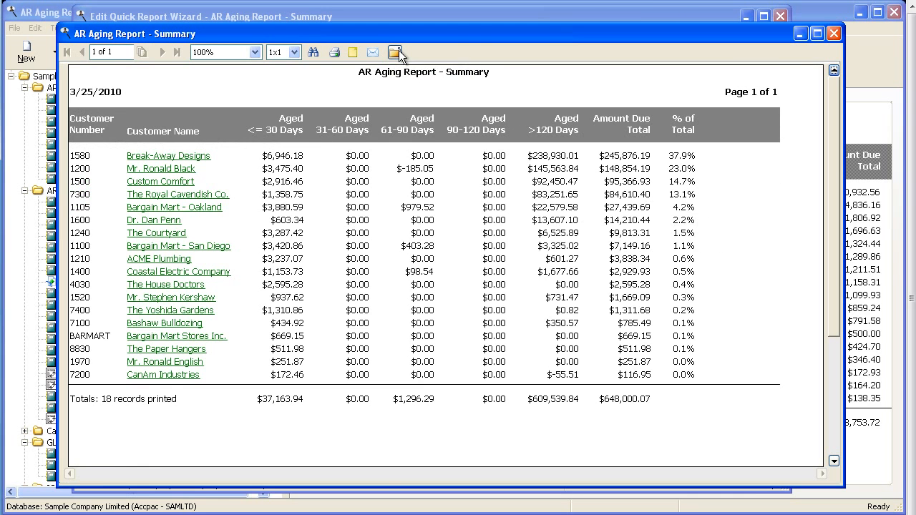
pyautogui.click(398, 52)
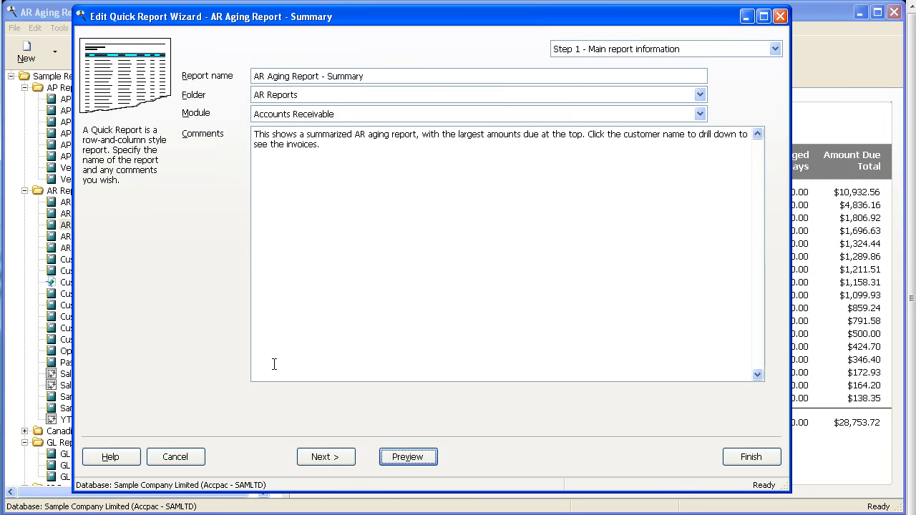
pyautogui.click(749, 455)
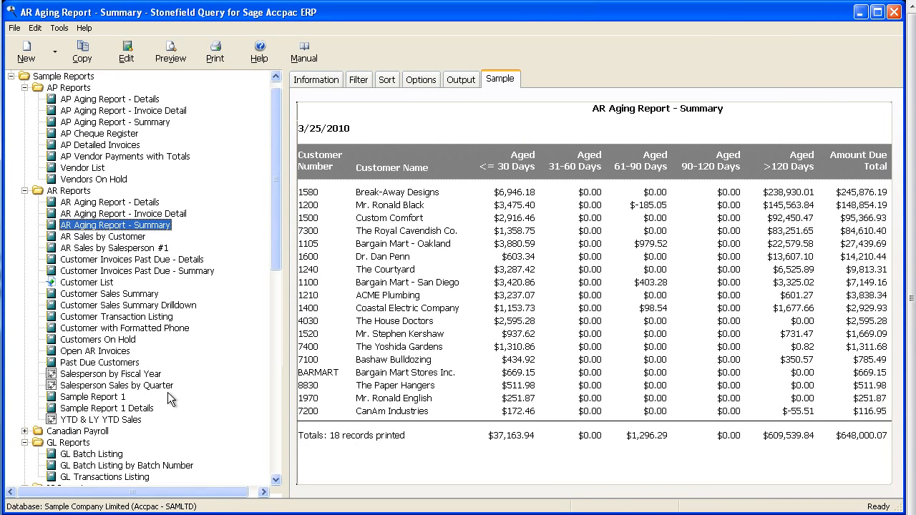
# Preview the Salesperson by Fiscal Year report for document dates 1/1/2009 to 12/31/2010, and close the preview
pyautogui.click(113, 375)
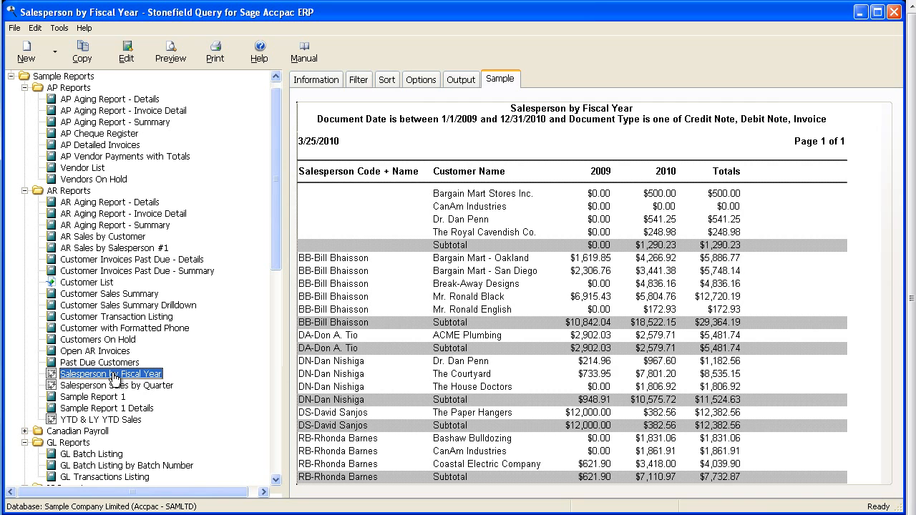
pyautogui.click(172, 52)
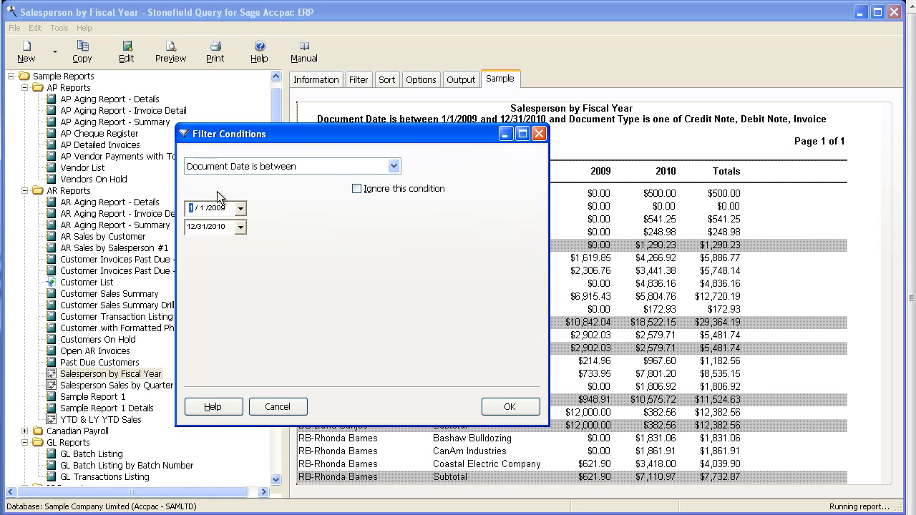
pyautogui.click(509, 407)
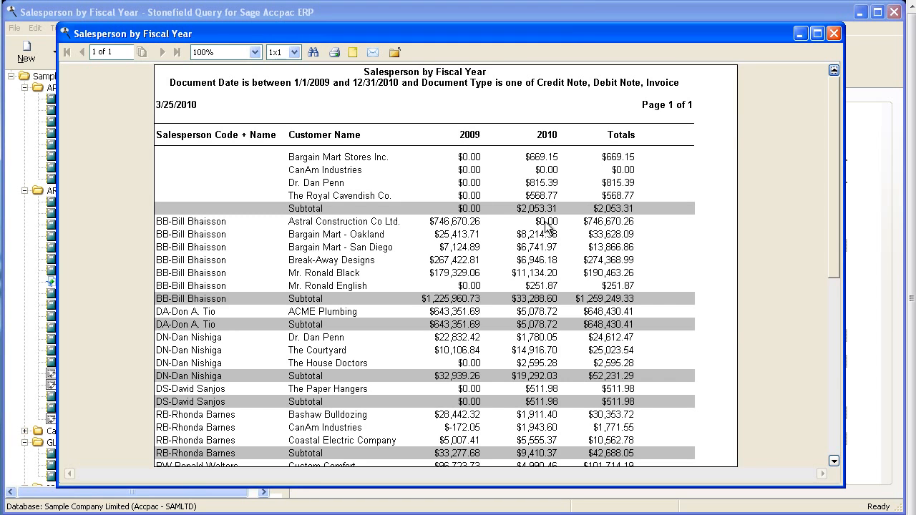
pyautogui.click(397, 53)
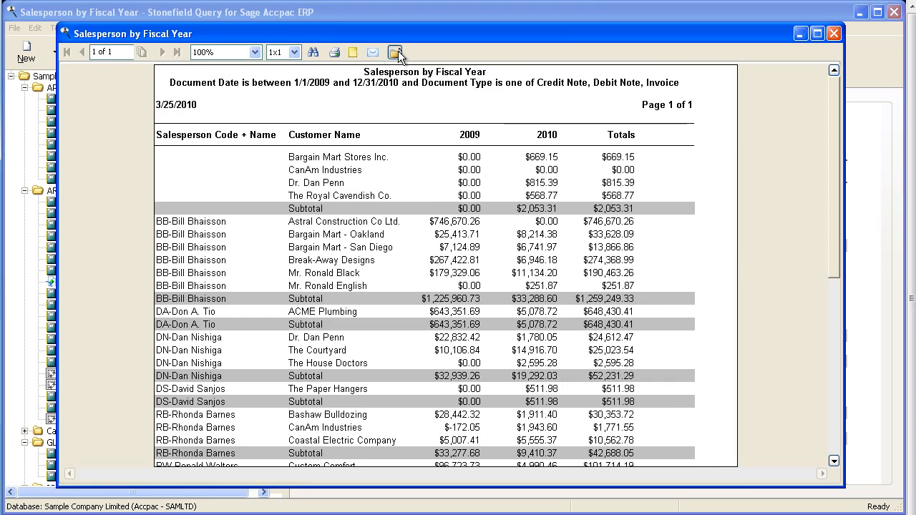
# Open the Salesperson by Fiscal Year report for editing and advance through its data selection to the cross-tabulation options
pyautogui.click(126, 52)
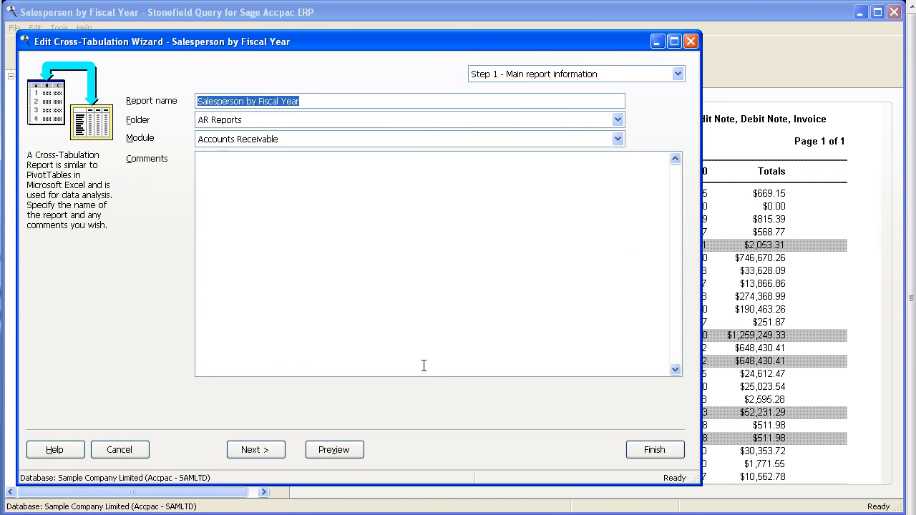
pyautogui.click(272, 450)
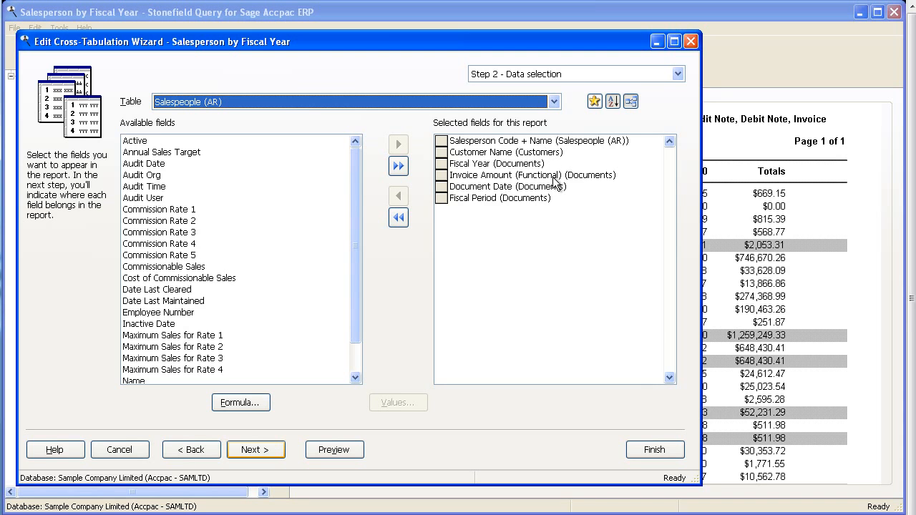
pyautogui.click(256, 449)
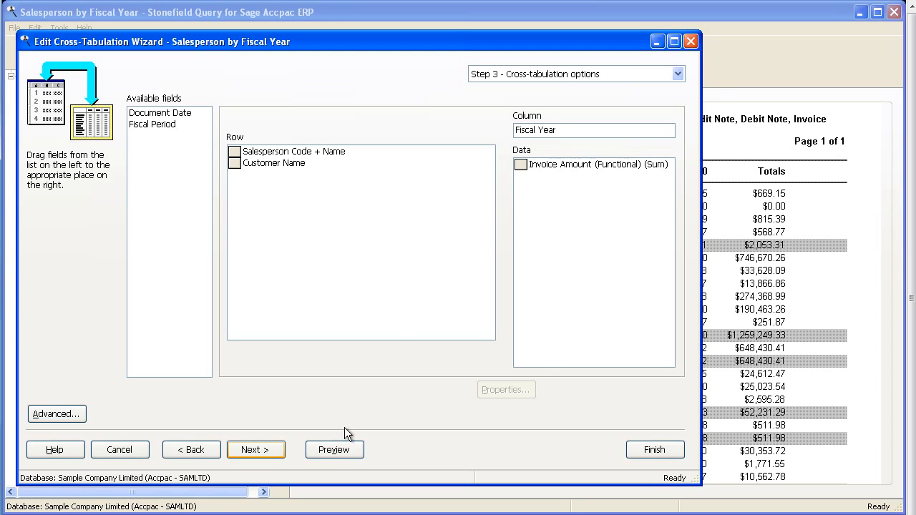
# Preview the cross-tab with Fiscal Year as its column for 1/1/2009 to 12/31/2010, and close the preview
pyautogui.click(339, 450)
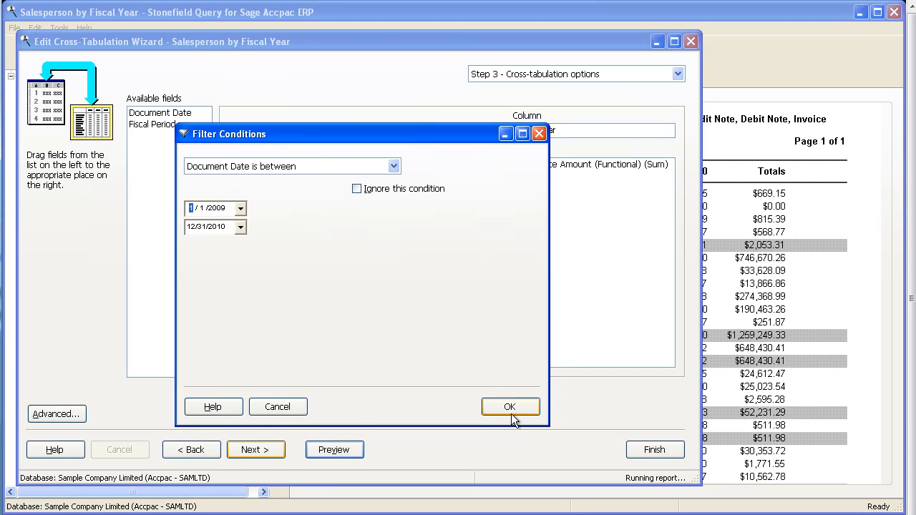
pyautogui.click(509, 406)
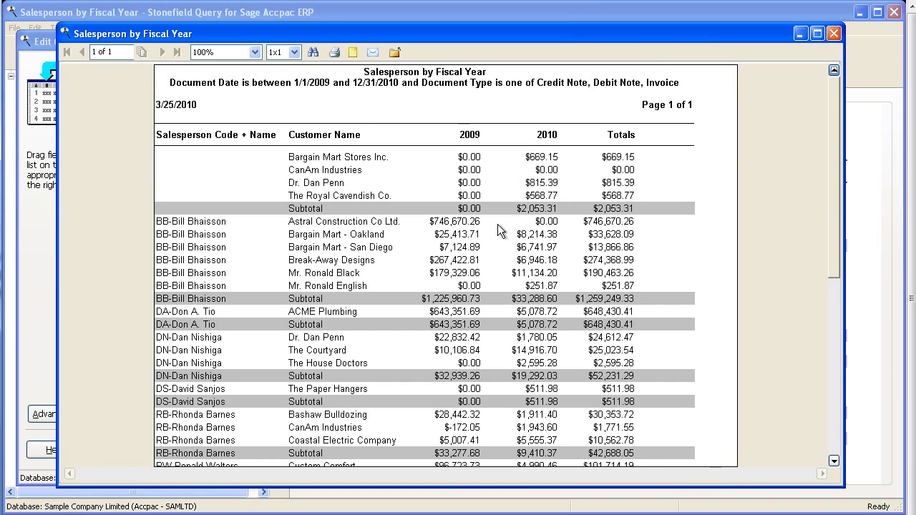
pyautogui.click(403, 54)
# Replace Fiscal Year with Document Date as the cross-tab's column field, returning Fiscal Year to the available fields
pyautogui.moveTo(553, 131); pyautogui.dragTo(329, 157)
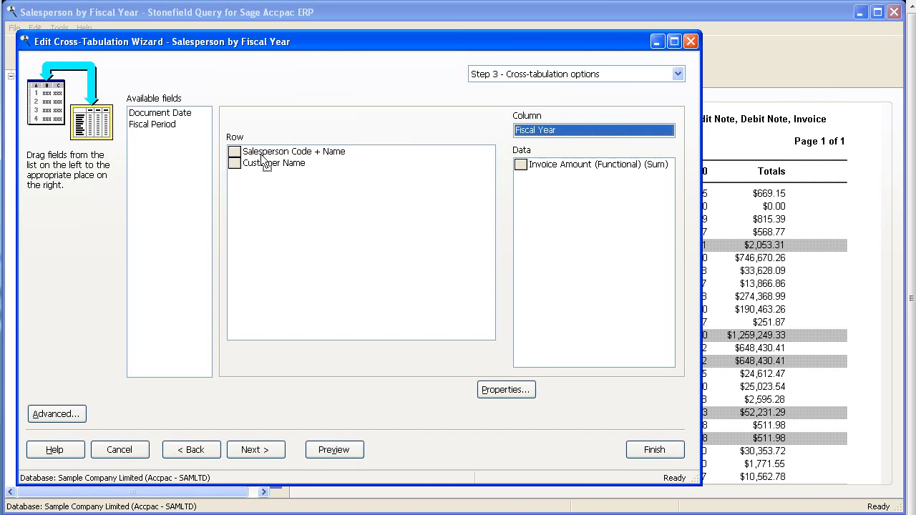
pyautogui.moveTo(181, 166); pyautogui.dragTo(179, 165)
pyautogui.moveTo(159, 113); pyautogui.dragTo(568, 135)
# Set the Document Date column to display the date as Quarter
pyautogui.doubleClick(545, 135)
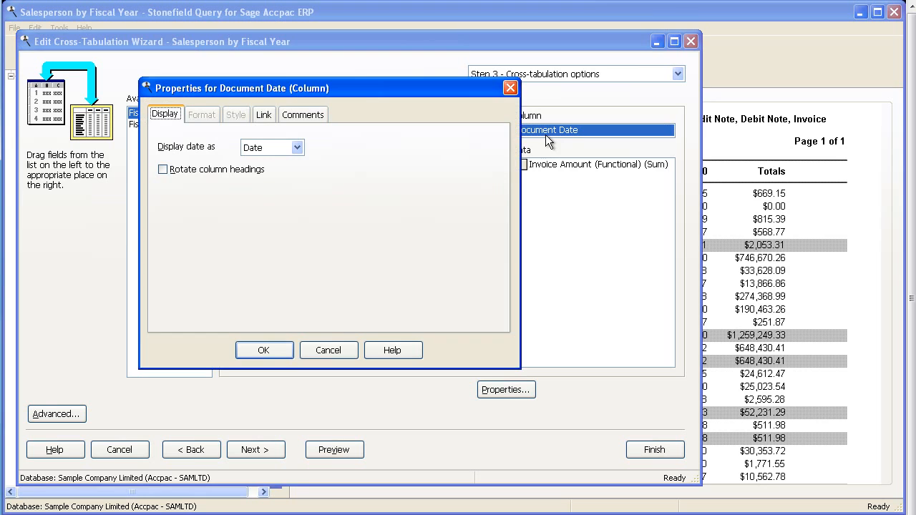
pyautogui.click(300, 149)
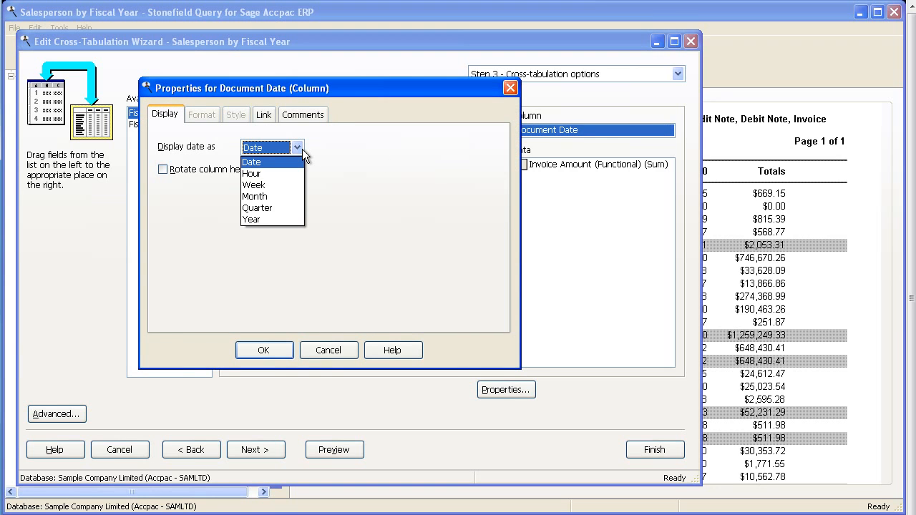
pyautogui.click(269, 208)
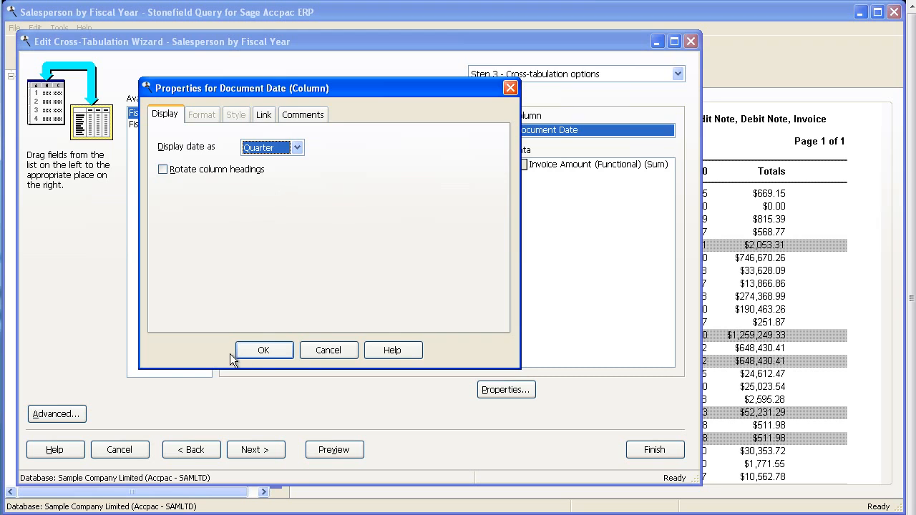
pyautogui.click(263, 350)
# Preview the cross-tab by quarter for document dates 1/1/2009 to 12/31/2010, and close the preview
pyautogui.click(333, 451)
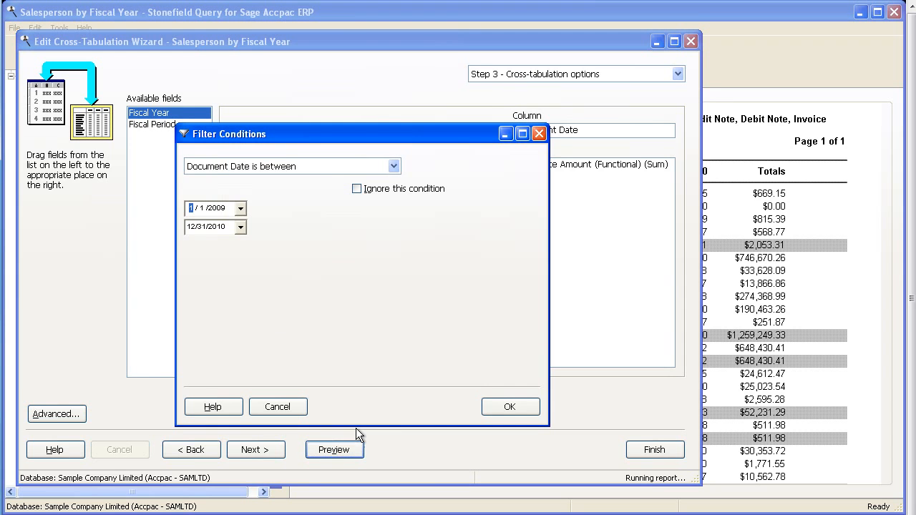
pyautogui.click(514, 401)
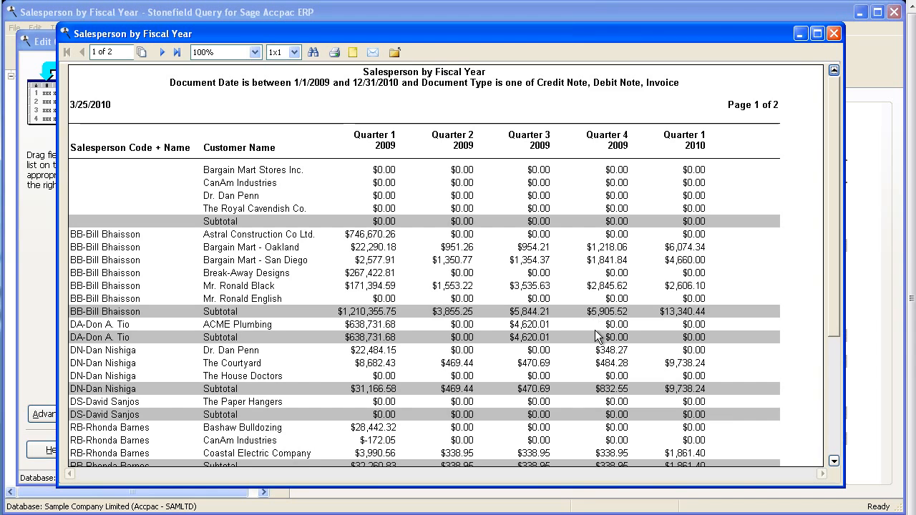
pyautogui.click(395, 53)
# Set the Document Date column to display the date as Year
pyautogui.doubleClick(541, 131)
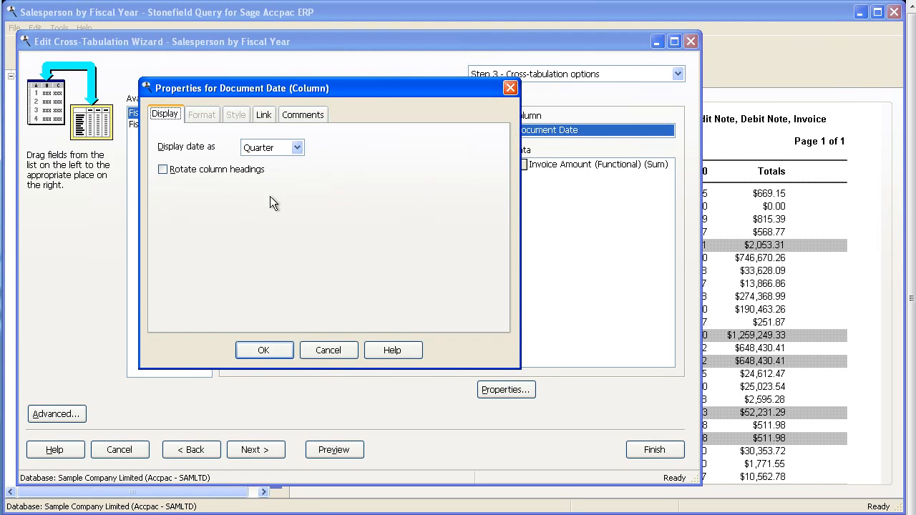
pyautogui.click(298, 148)
pyautogui.click(260, 221)
pyautogui.click(262, 349)
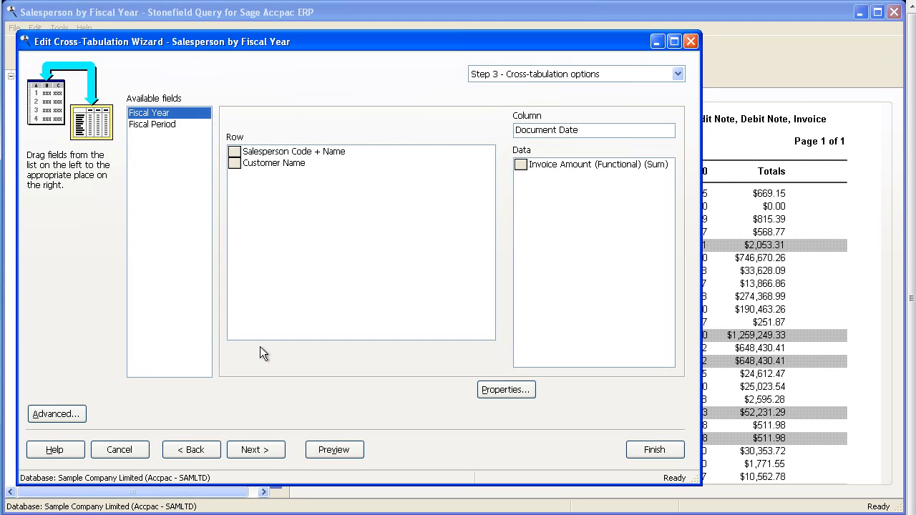
# Preview the cross-tab by calendar year for document dates 1/1/2009 to 12/31/2010, and close the preview
pyautogui.click(348, 448)
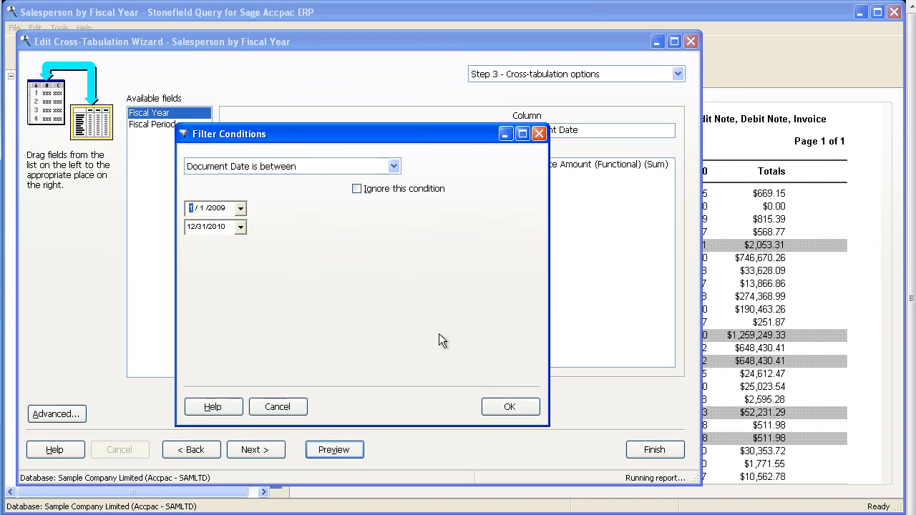
pyautogui.click(499, 414)
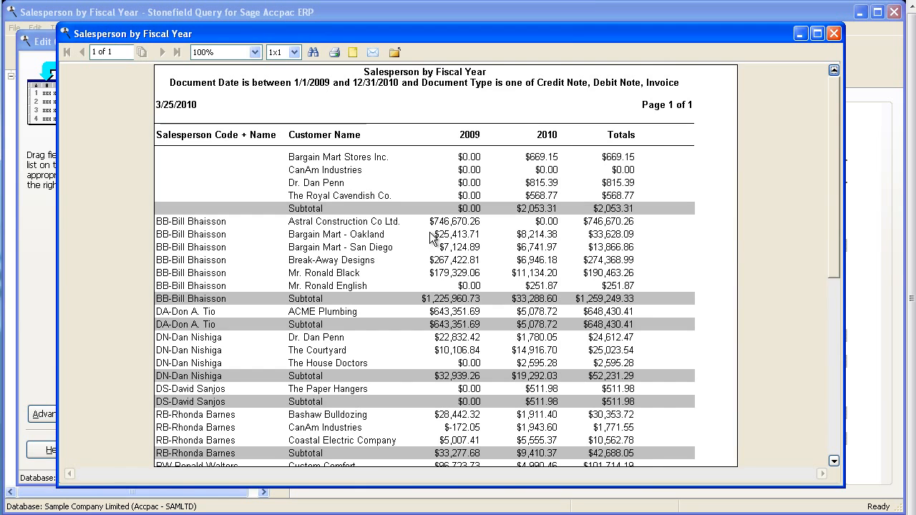
pyautogui.click(395, 52)
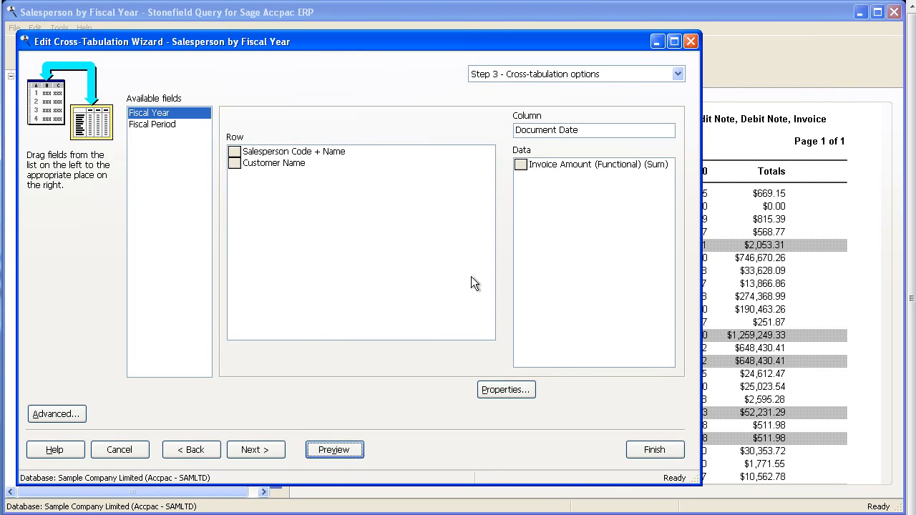
# Review the cross-tab's standard filter options and formatting options, and finish editing the Salesperson by Fiscal Year report
pyautogui.click(252, 449)
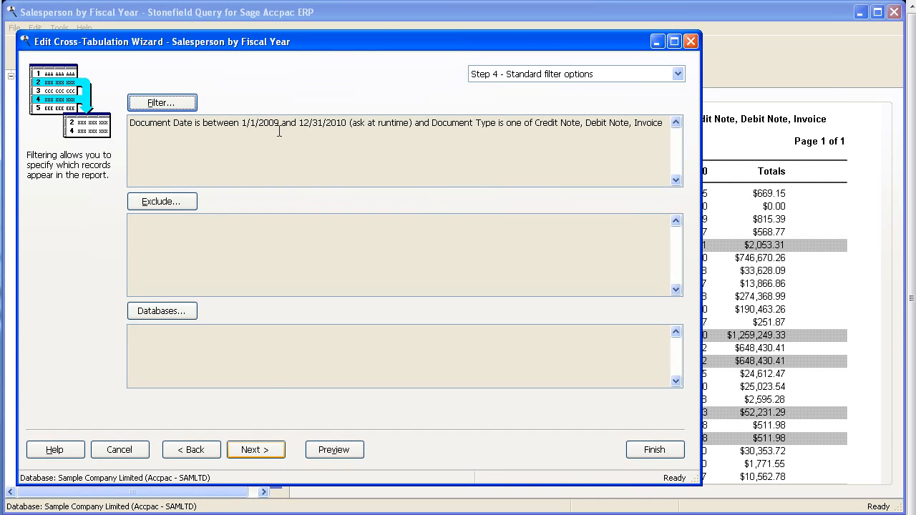
pyautogui.click(246, 446)
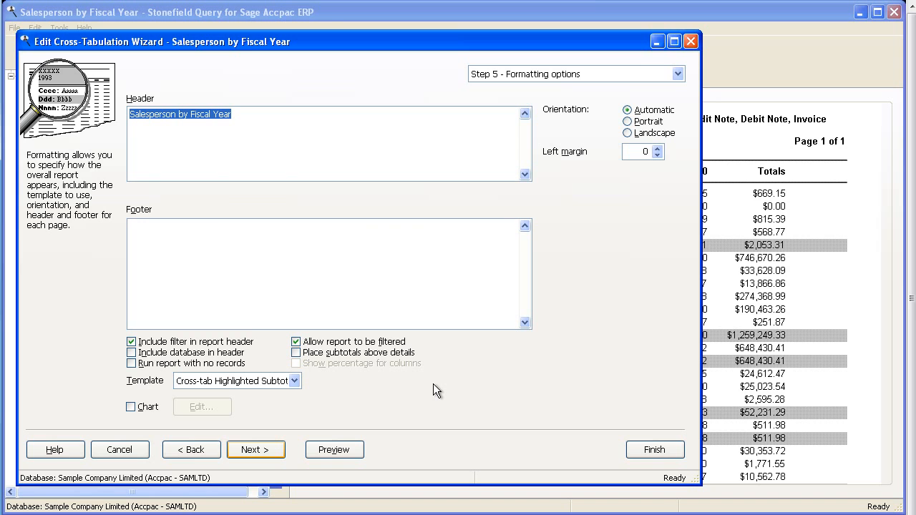
pyautogui.click(654, 449)
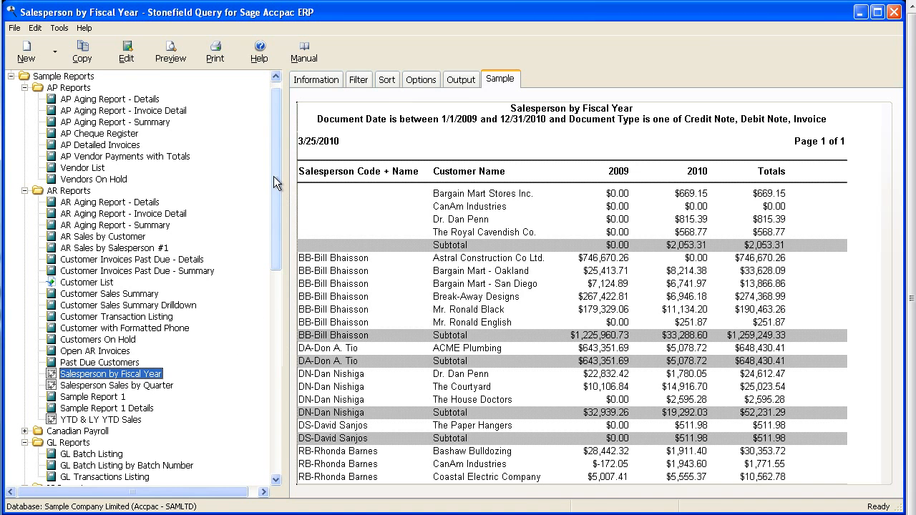
# Open the Customers - Full - Company 1st label report for editing, widen its wizard at data selection, and advance to the standard filter options
pyautogui.scroll(-8, 268, 263)
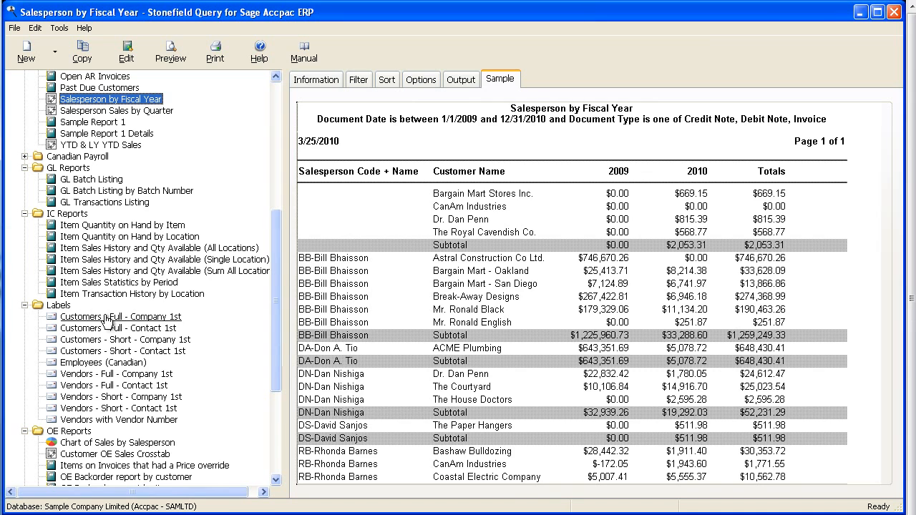
pyautogui.click(131, 317)
pyautogui.click(128, 52)
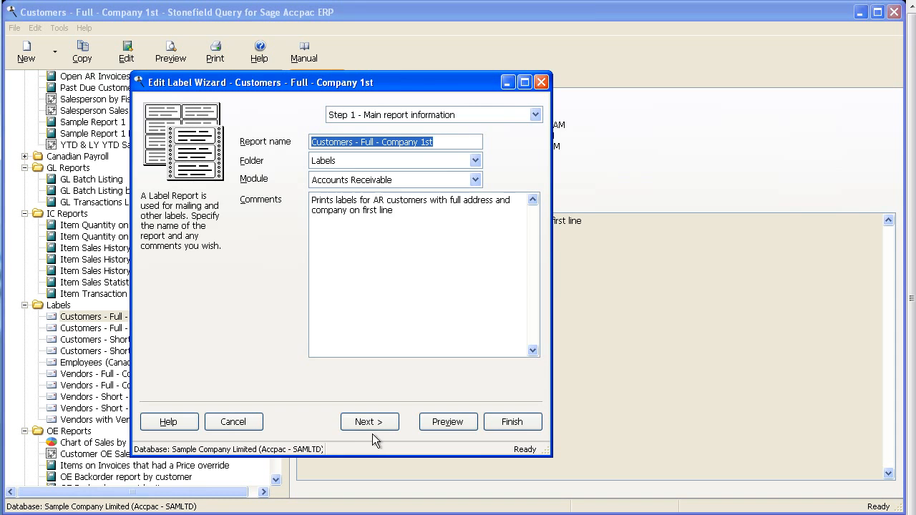
pyautogui.click(372, 429)
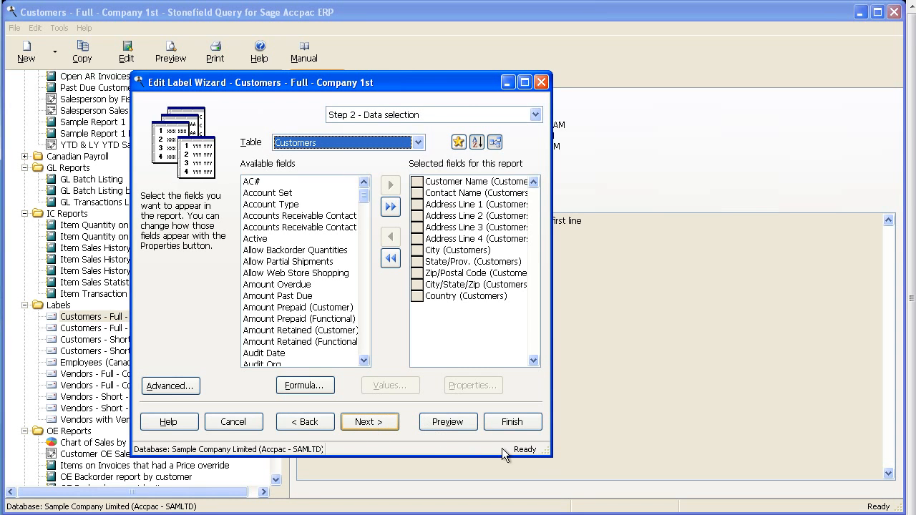
pyautogui.moveTo(552, 458); pyautogui.dragTo(716, 445)
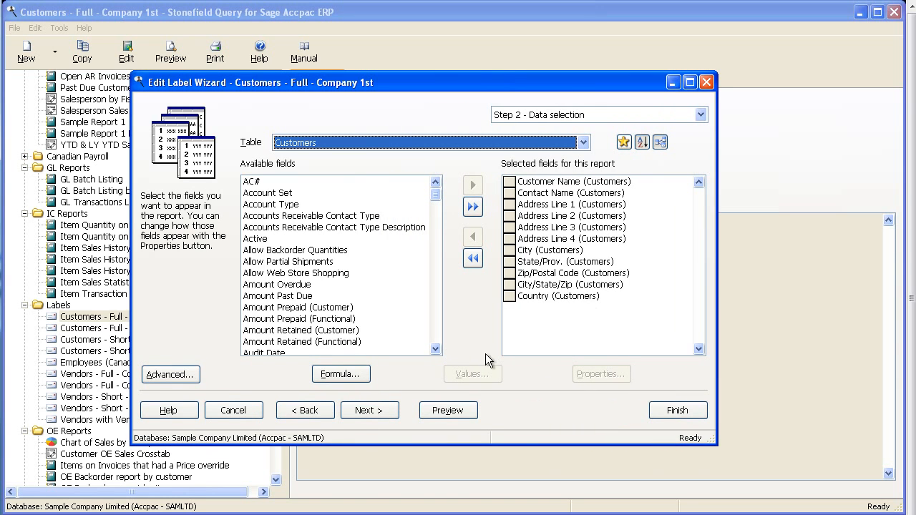
pyautogui.click(369, 411)
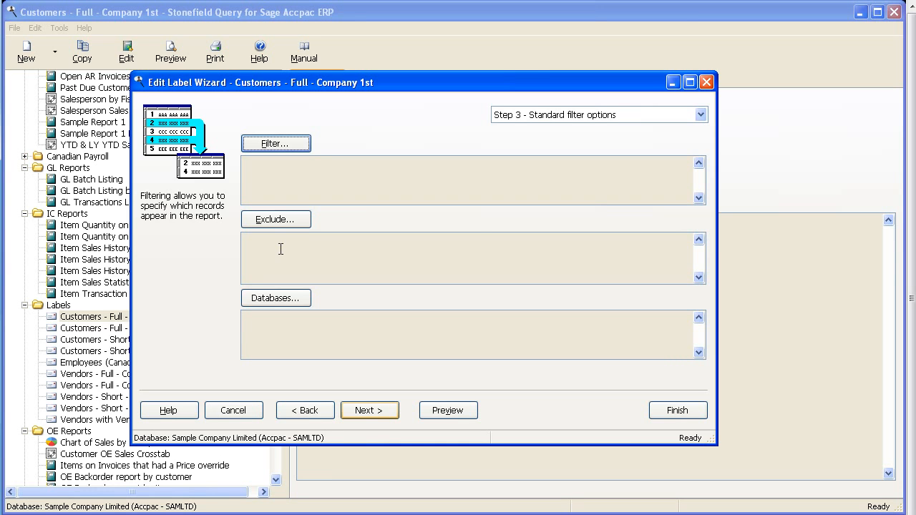
# Review the label report's sort options and available label styles, and preview the labels in the Avery 5097 style
pyautogui.click(374, 410)
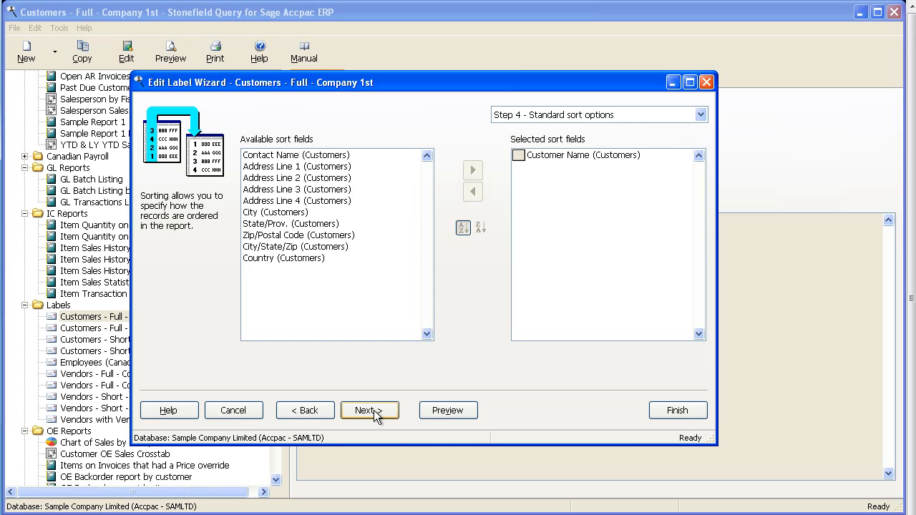
pyautogui.click(374, 410)
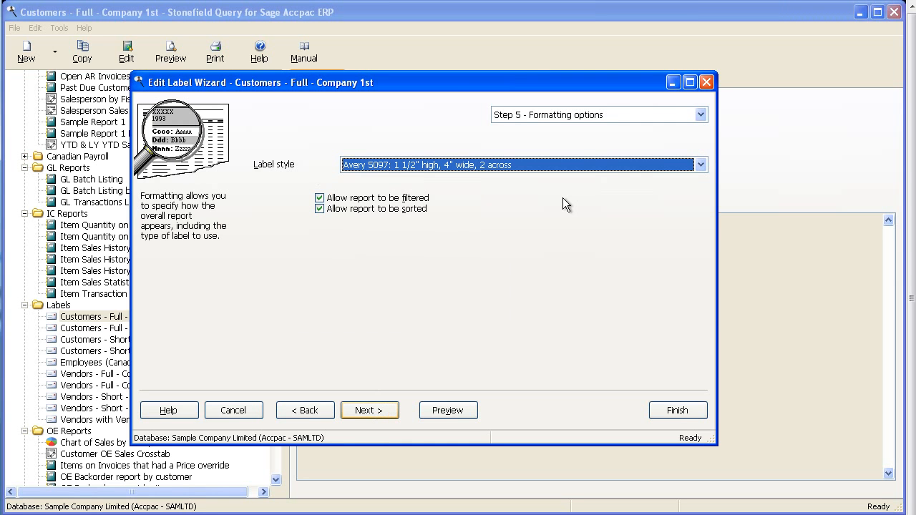
pyautogui.click(700, 164)
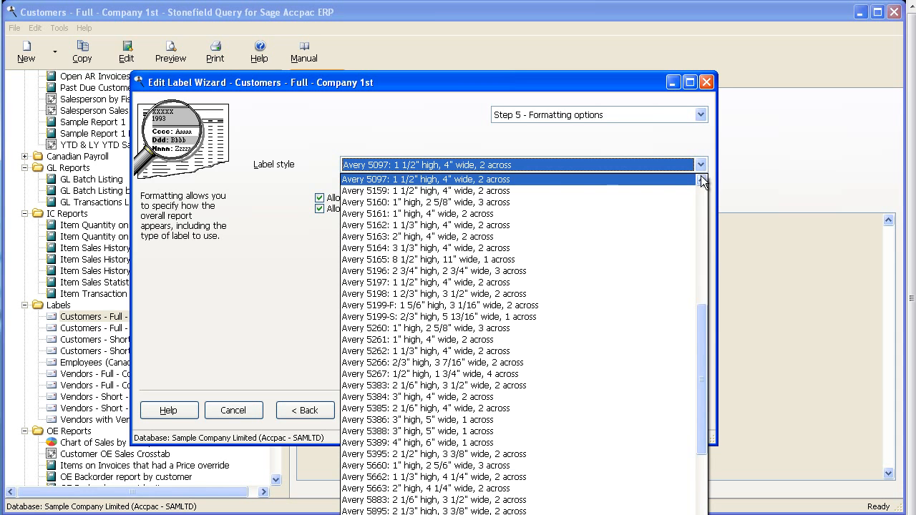
pyautogui.click(701, 179)
pyautogui.click(701, 179)
pyautogui.click(701, 179)
pyautogui.click(566, 214)
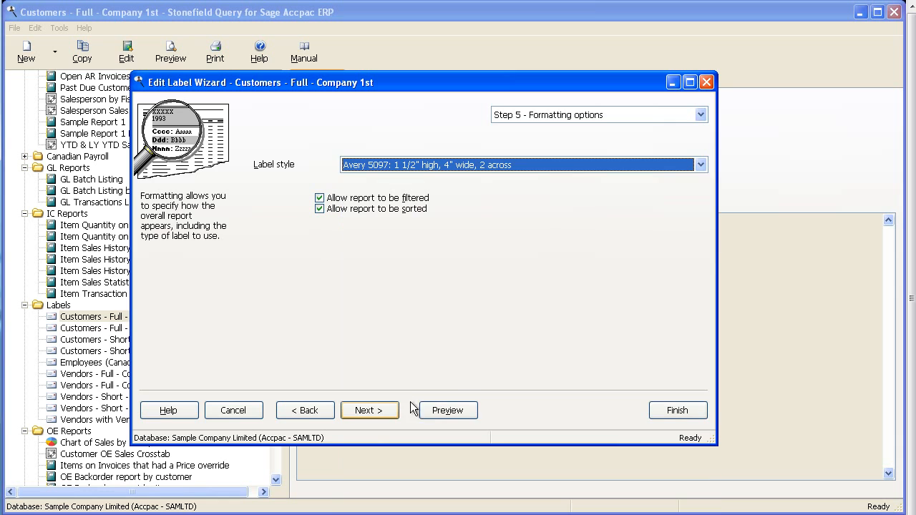
pyautogui.click(449, 410)
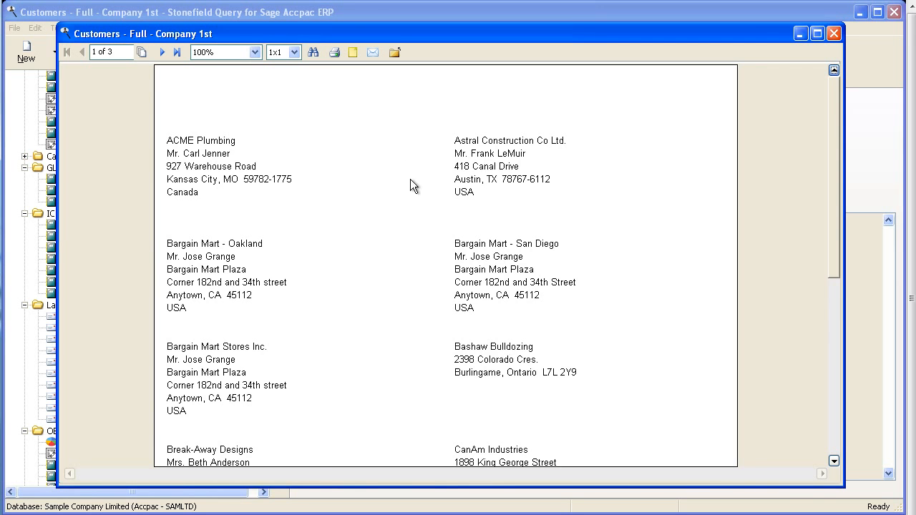
pyautogui.click(395, 53)
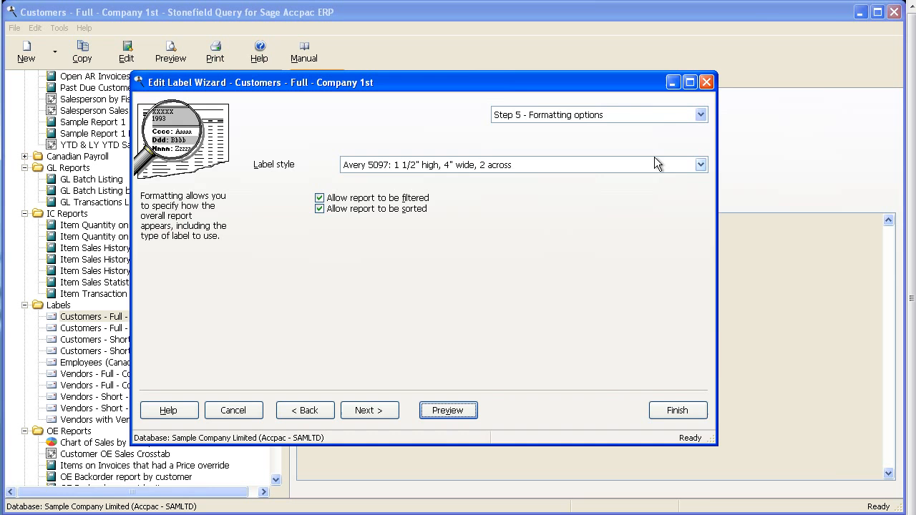
# Preview the labels in the Avery 5096 style (2 3/4" high, 2 3/4" wide, 3 across), and cancel the report edit, discarding the change
pyautogui.click(702, 165)
pyautogui.click(701, 180)
pyautogui.click(702, 179)
pyautogui.click(702, 179)
pyautogui.click(701, 180)
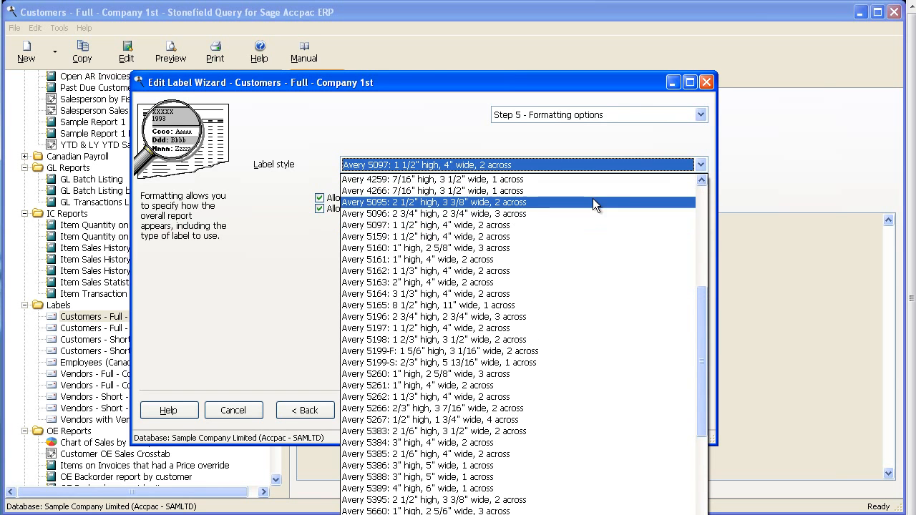
pyautogui.click(538, 212)
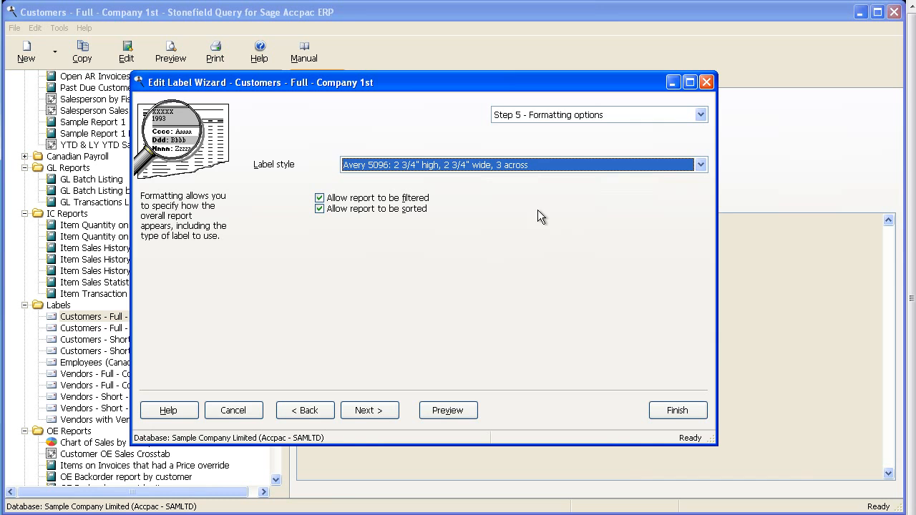
pyautogui.click(436, 413)
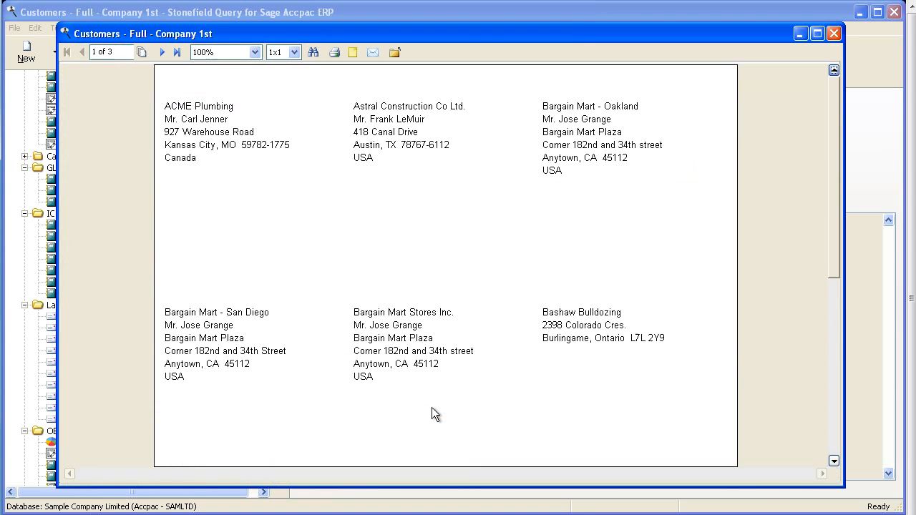
pyautogui.click(394, 53)
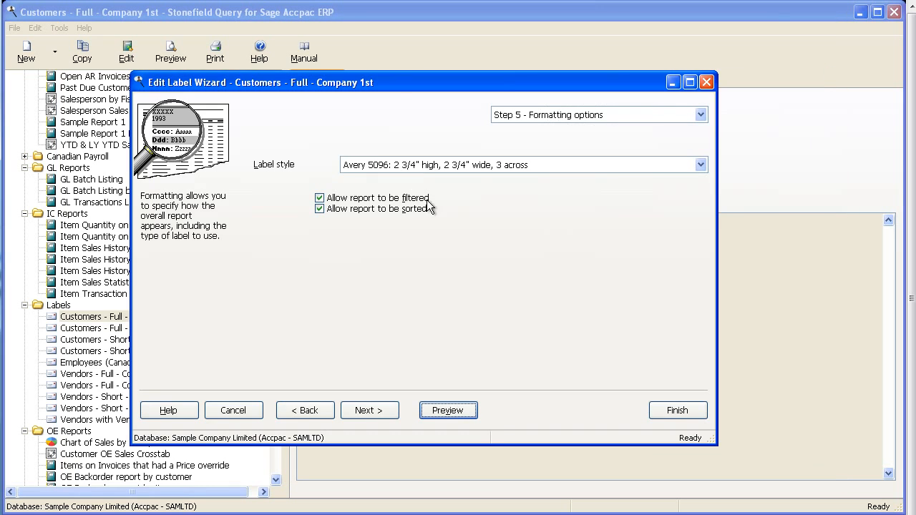
pyautogui.click(236, 410)
pyautogui.click(436, 401)
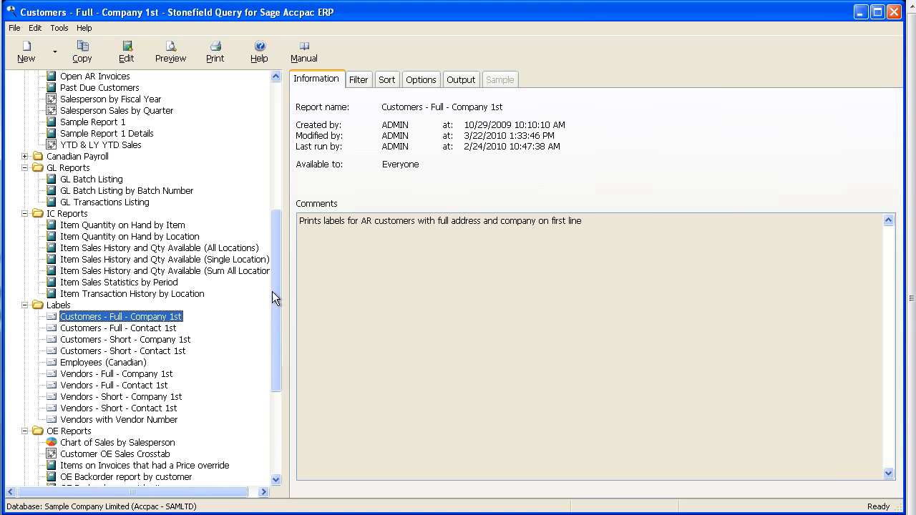
# Open the Chart of Sales by Salesperson report from OE Reports for editing, and advance to data selection
pyautogui.moveTo(274, 295); pyautogui.dragTo(274, 336)
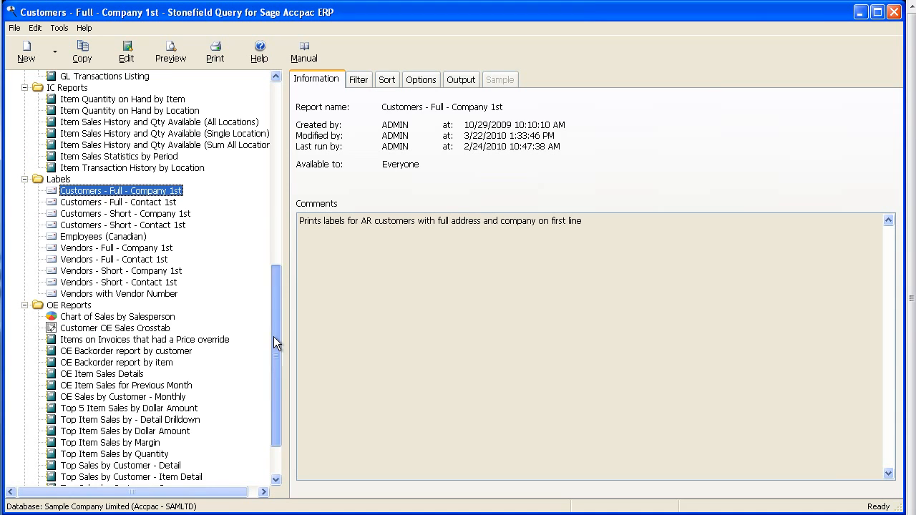
pyautogui.click(104, 317)
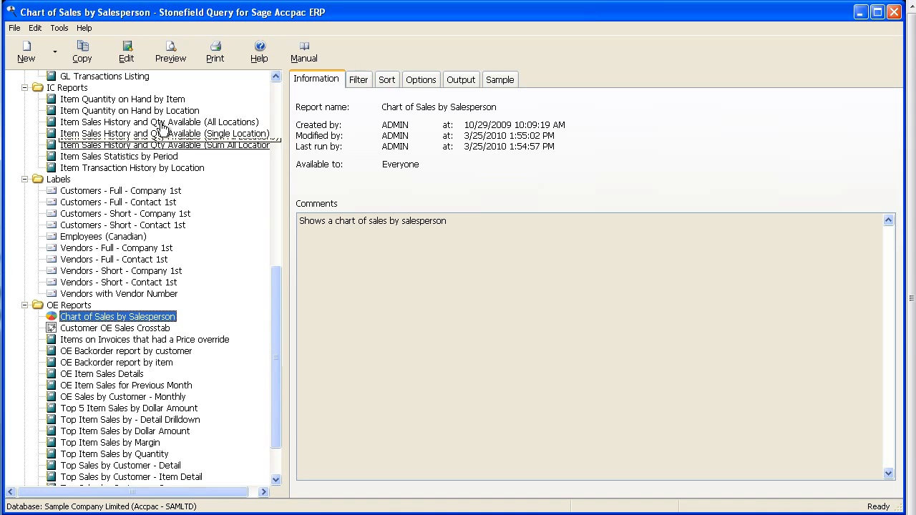
pyautogui.click(130, 53)
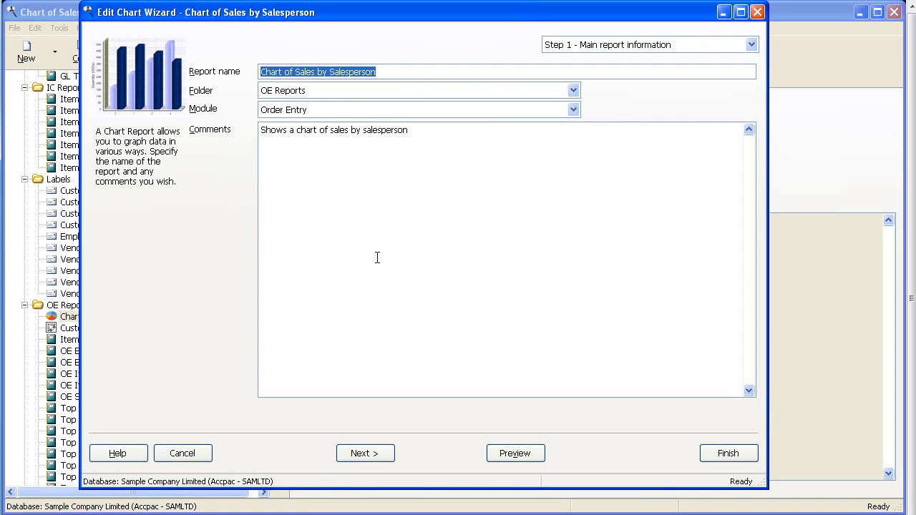
pyautogui.click(381, 452)
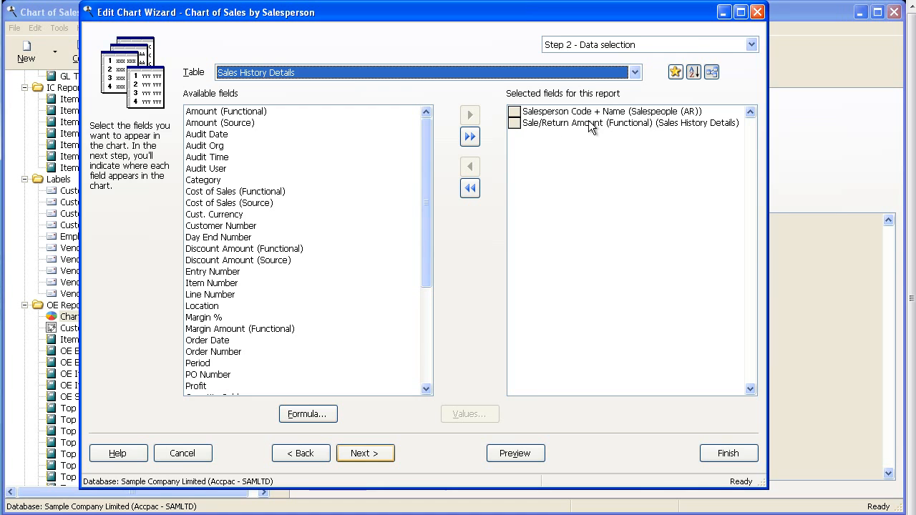
# Preview the chart for transaction dates 1/1/2009 to 12/31/2009, and advance past the chart layout to the formatting options
pyautogui.click(514, 454)
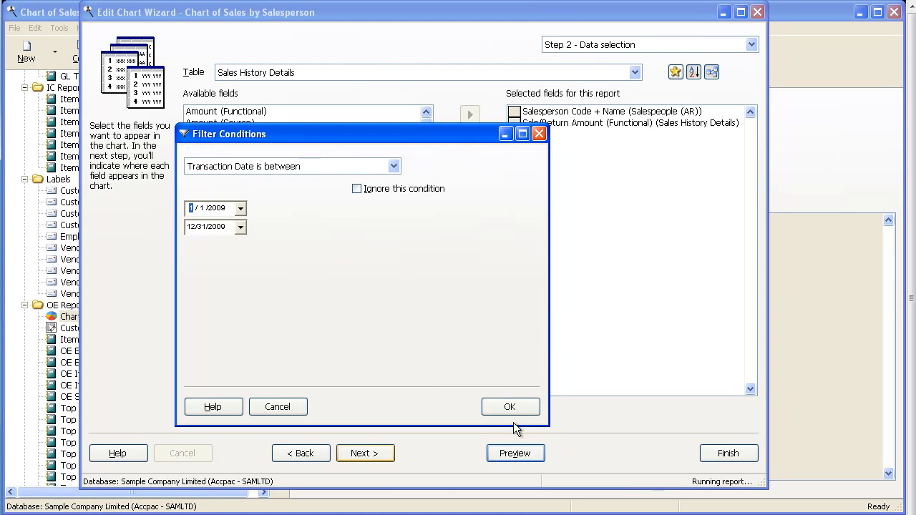
pyautogui.click(513, 413)
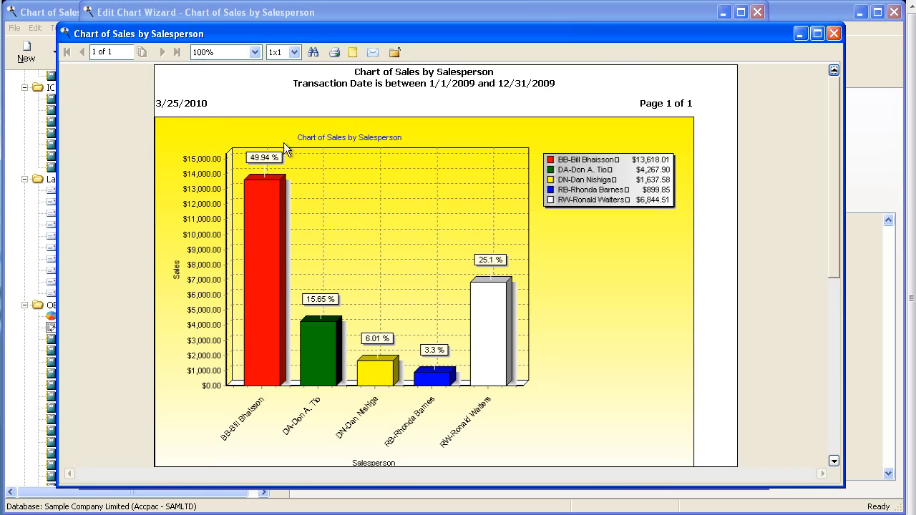
pyautogui.click(395, 52)
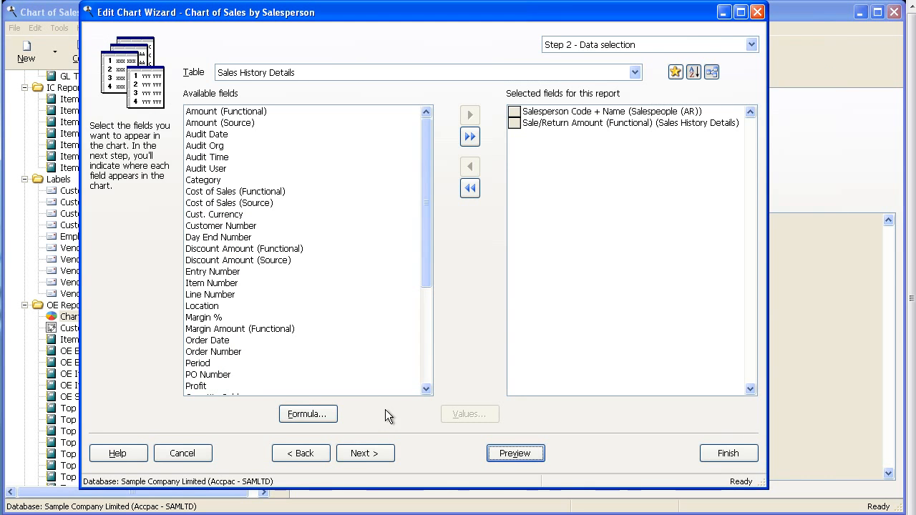
pyautogui.click(362, 453)
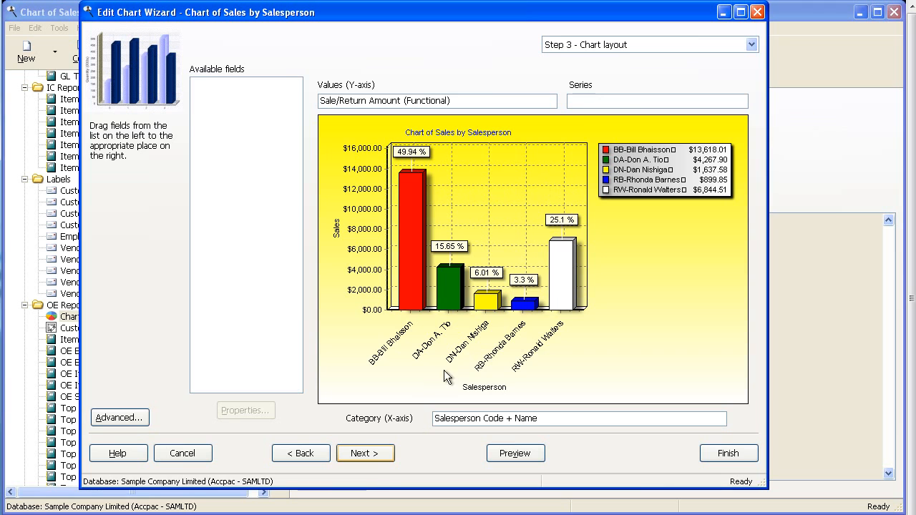
pyautogui.click(376, 453)
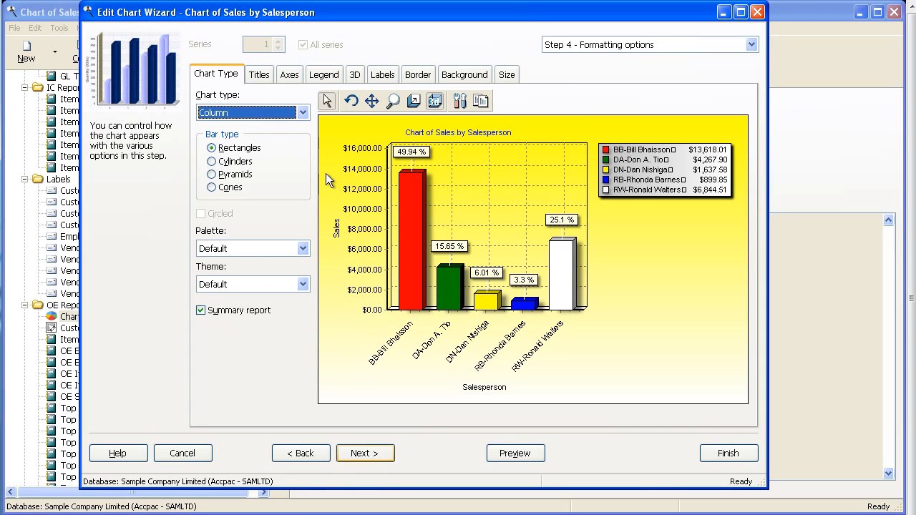
# Try the Pie and Bar chart types, and return the chart to Column
pyautogui.click(303, 114)
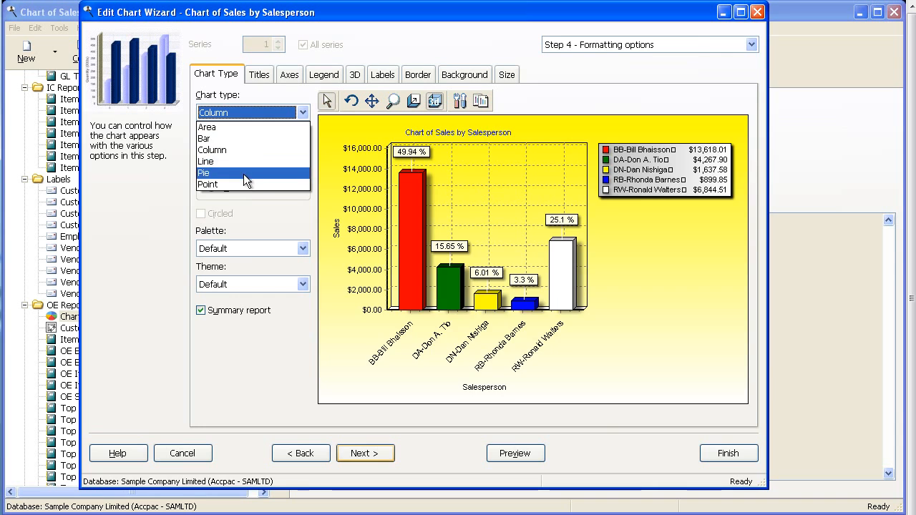
pyautogui.click(243, 173)
pyautogui.click(297, 114)
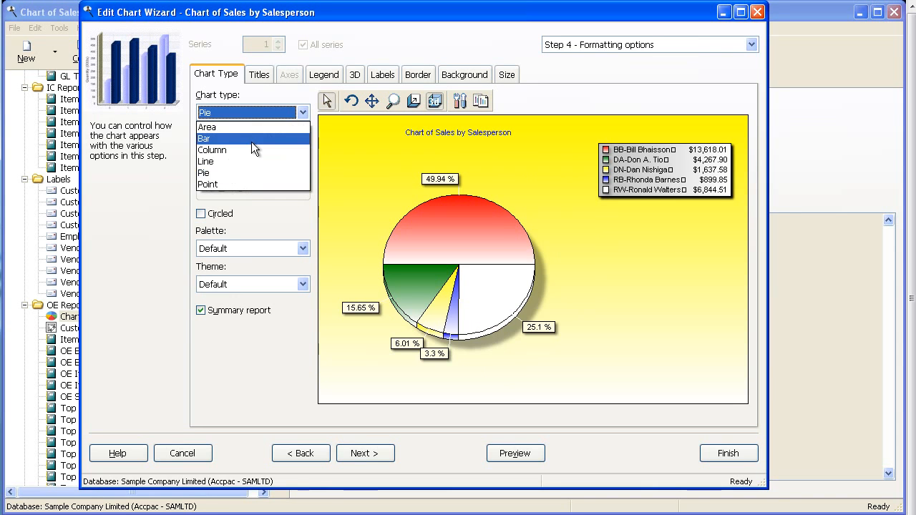
pyautogui.click(252, 142)
pyautogui.click(266, 113)
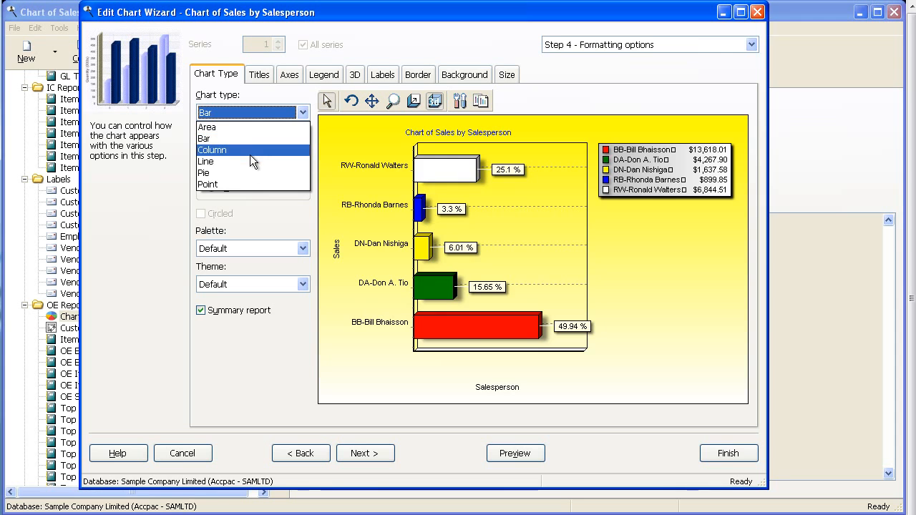
pyautogui.click(250, 154)
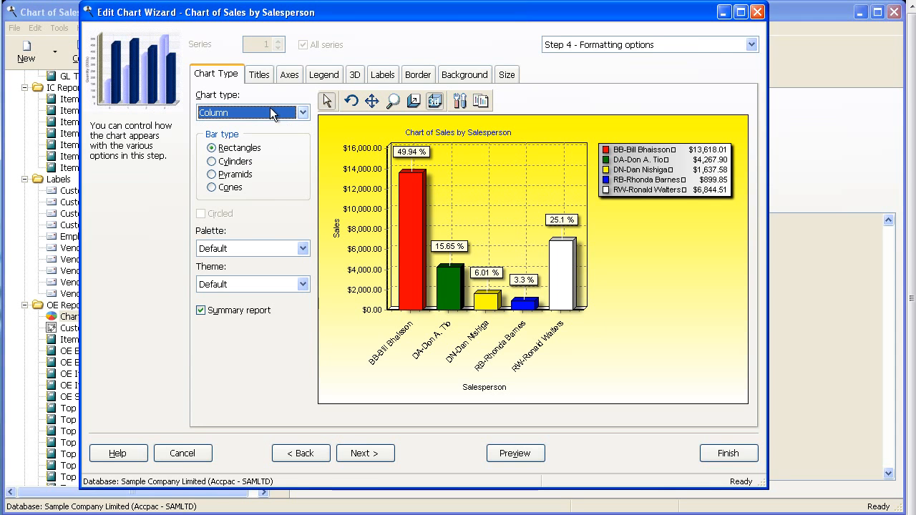
# Hide the chart's legend, and try the Category & Value point label style before setting it to Value
pyautogui.click(316, 76)
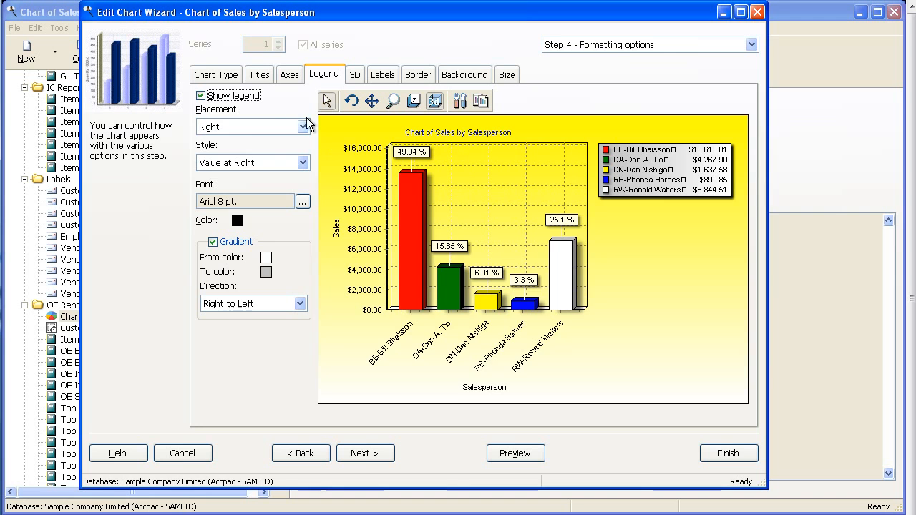
pyautogui.click(216, 98)
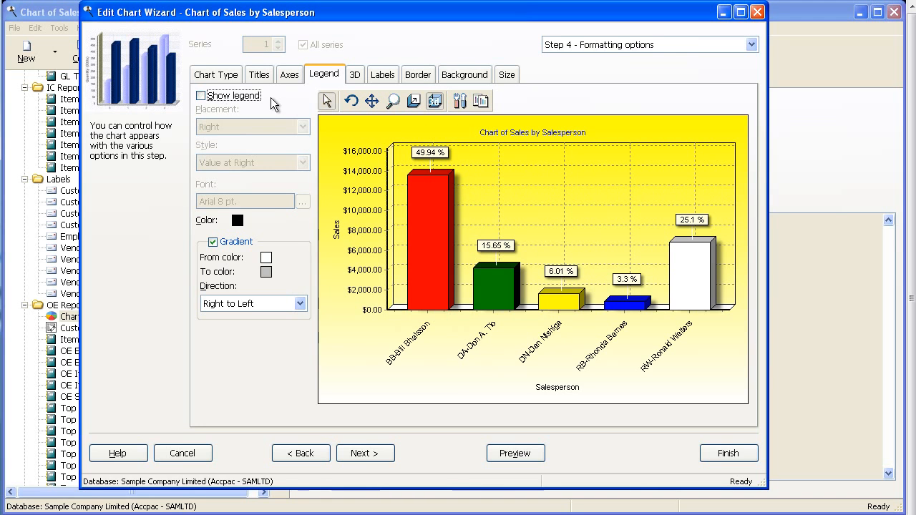
pyautogui.click(383, 75)
pyautogui.click(298, 292)
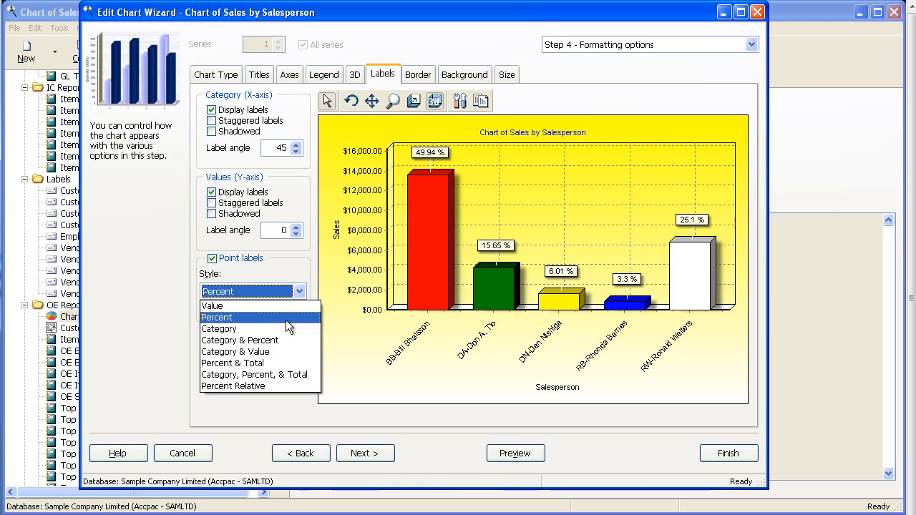
pyautogui.click(269, 352)
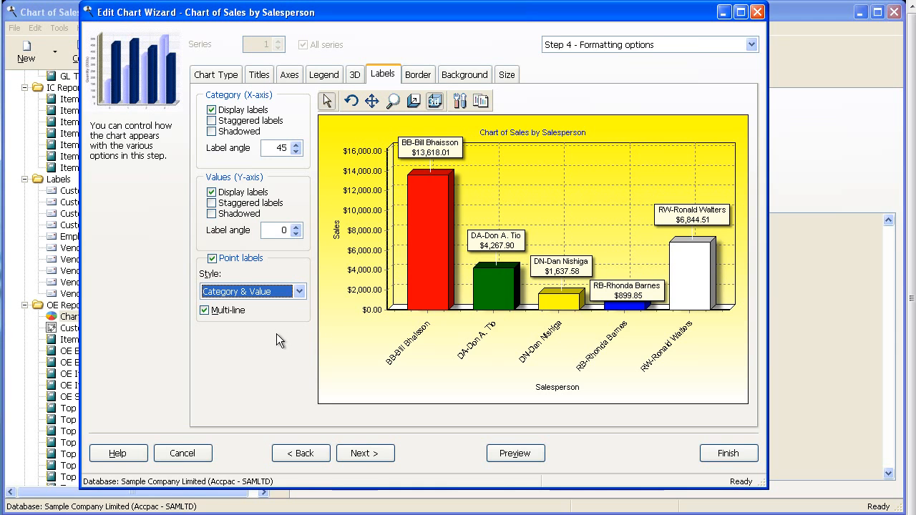
pyautogui.click(299, 292)
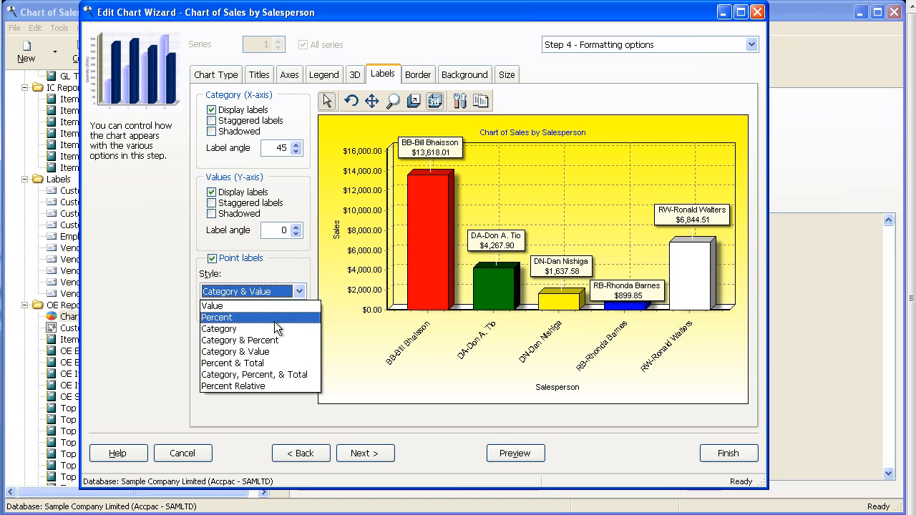
pyautogui.click(270, 306)
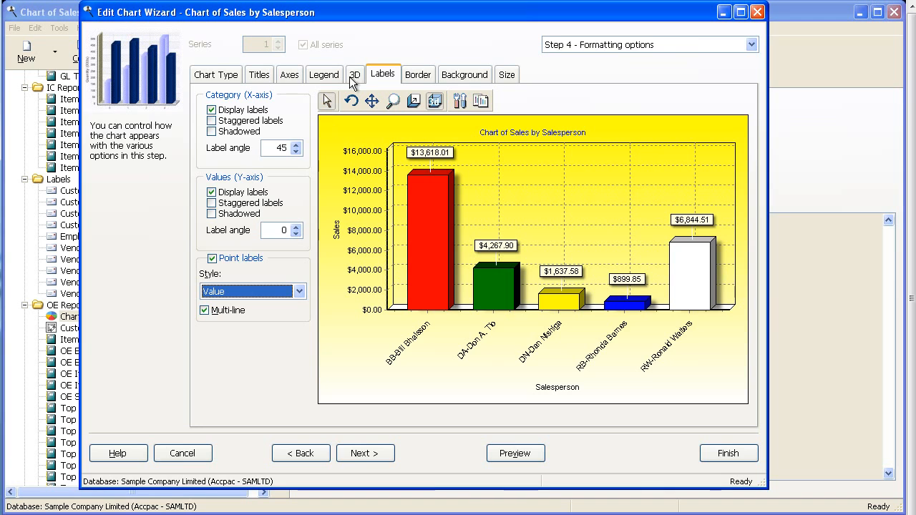
# Try a green starting color for the chart's background gradient, and discard the edits to the Chart of Sales by Salesperson report
pyautogui.click(423, 77)
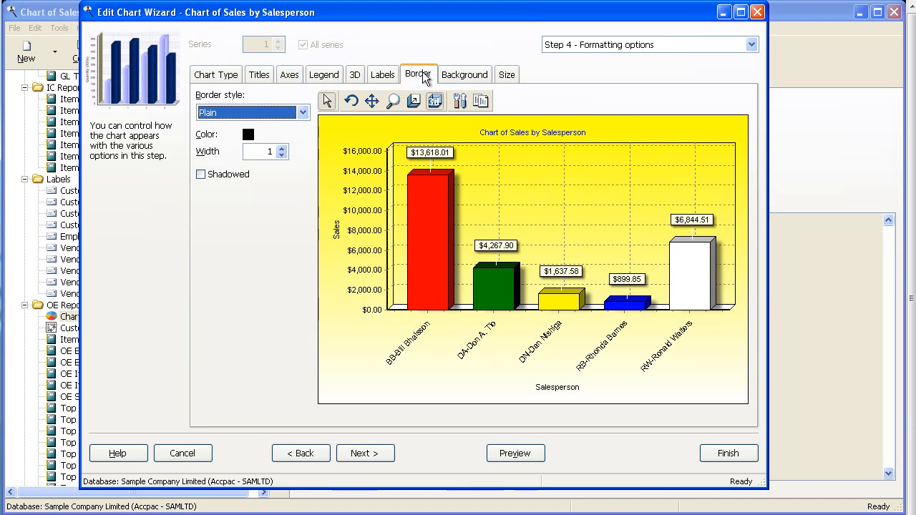
pyautogui.click(458, 74)
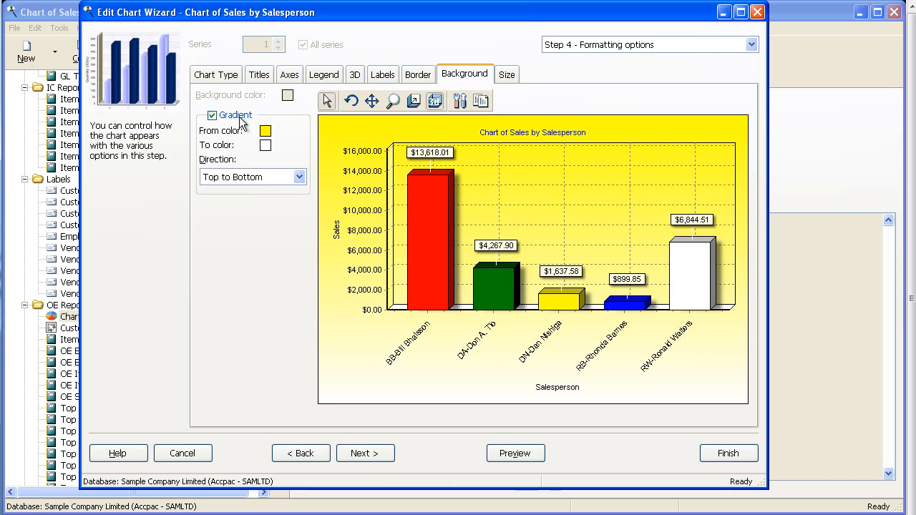
pyautogui.click(264, 130)
pyautogui.click(413, 171)
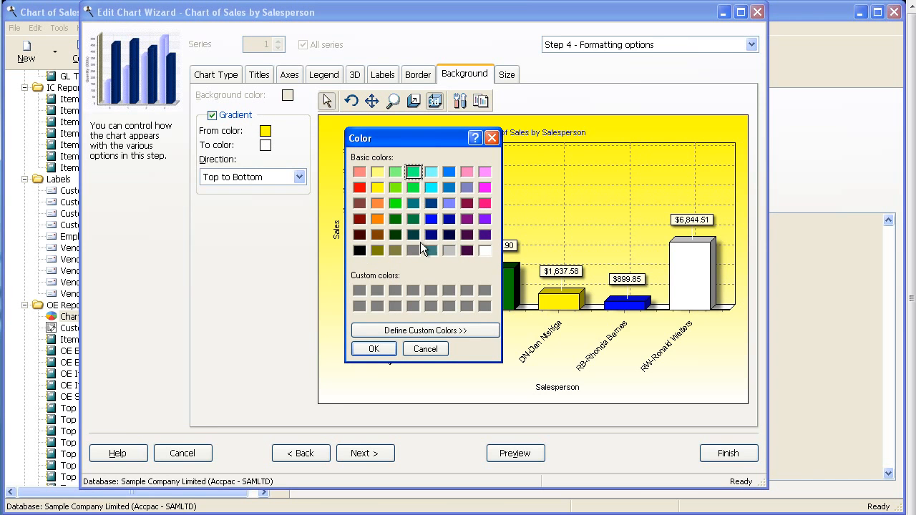
pyautogui.click(372, 351)
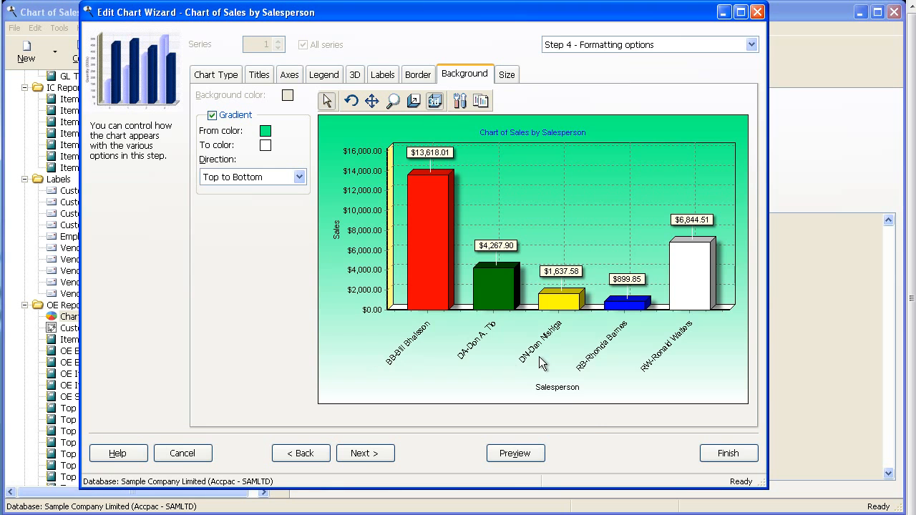
pyautogui.click(182, 453)
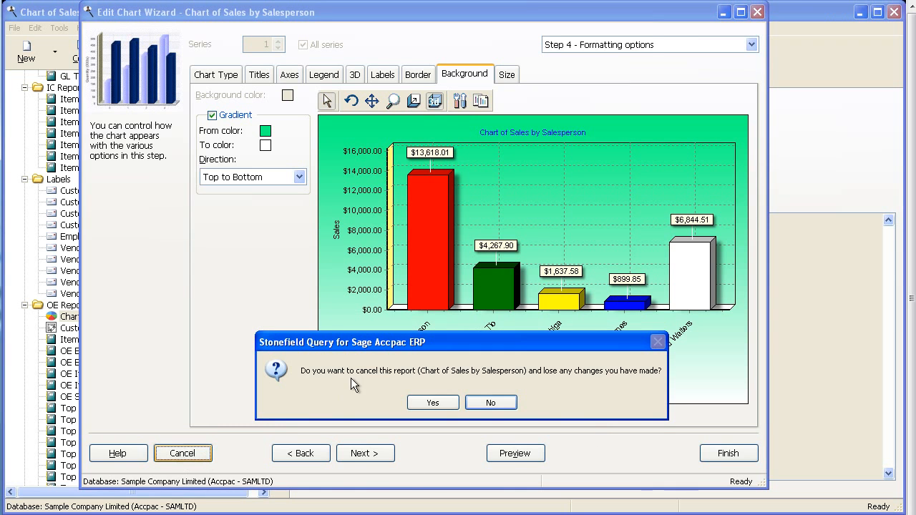
pyautogui.click(433, 403)
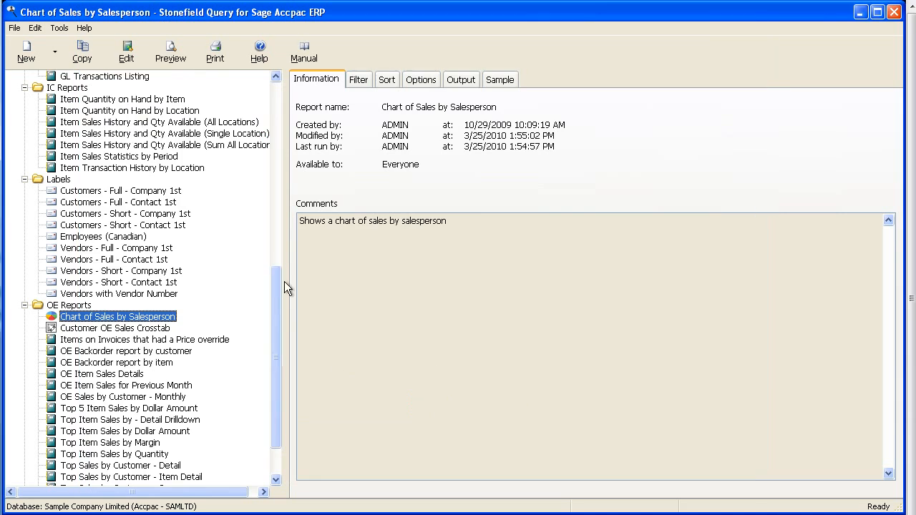
# Review the external Customer List report's data and security options in AR Reports without saving, and preview the report
pyautogui.moveTo(275, 291); pyautogui.dragTo(279, 136)
pyautogui.click(87, 237)
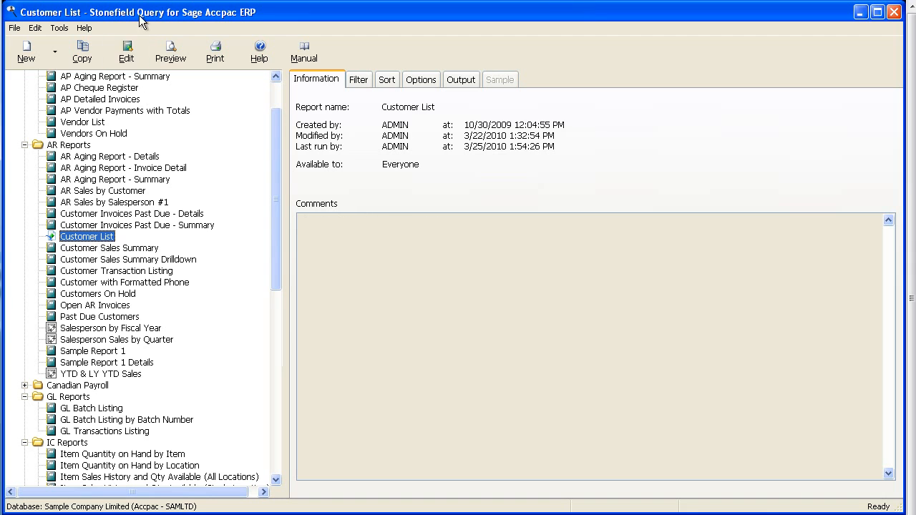
pyautogui.click(126, 51)
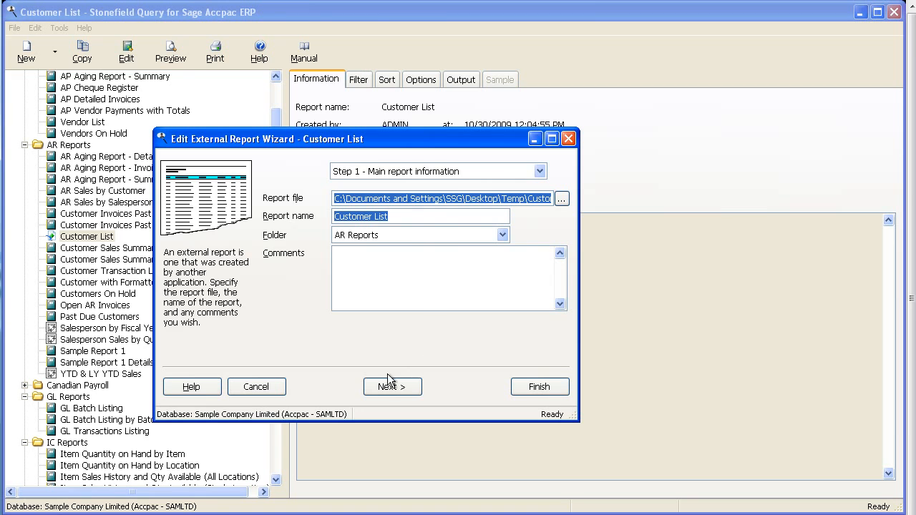
pyautogui.click(405, 389)
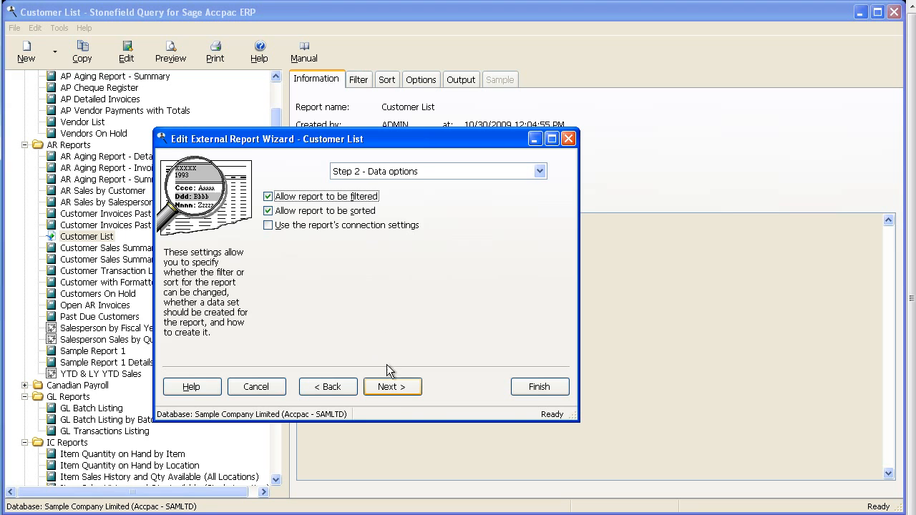
pyautogui.click(393, 388)
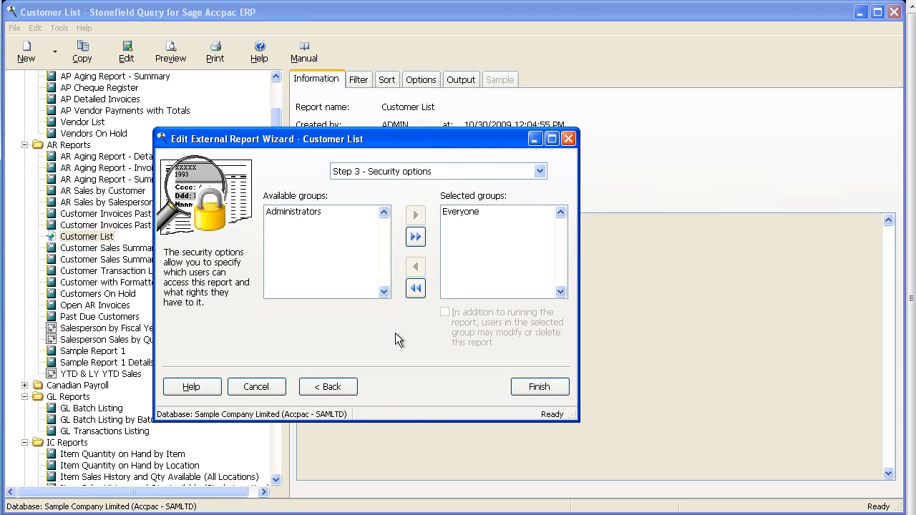
pyautogui.click(270, 391)
pyautogui.click(162, 48)
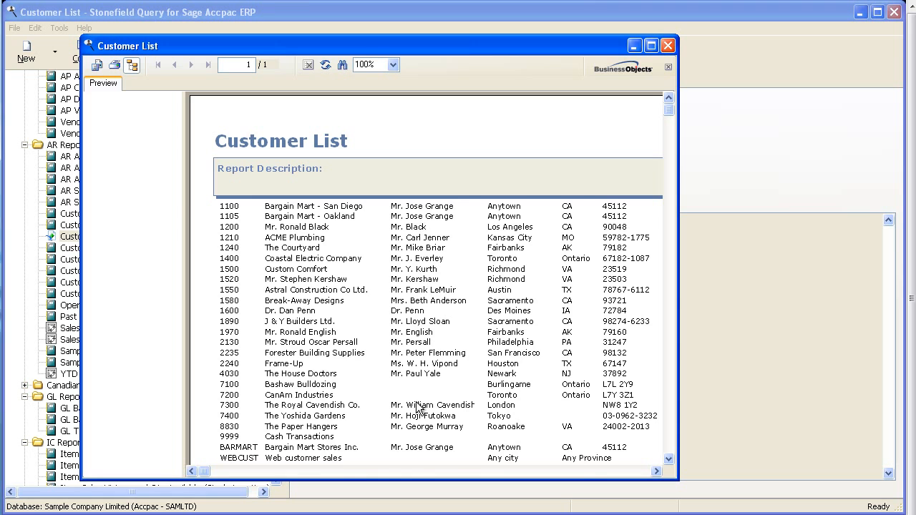
pyautogui.click(668, 47)
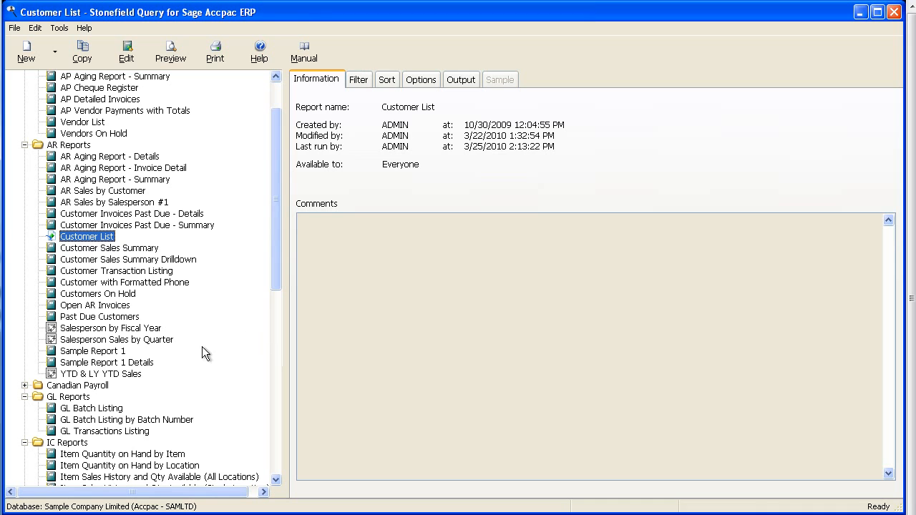
# View the scheduling options for Sample Report 1 in AR Reports, and close them without creating a schedule
pyautogui.rightClick(93, 354)
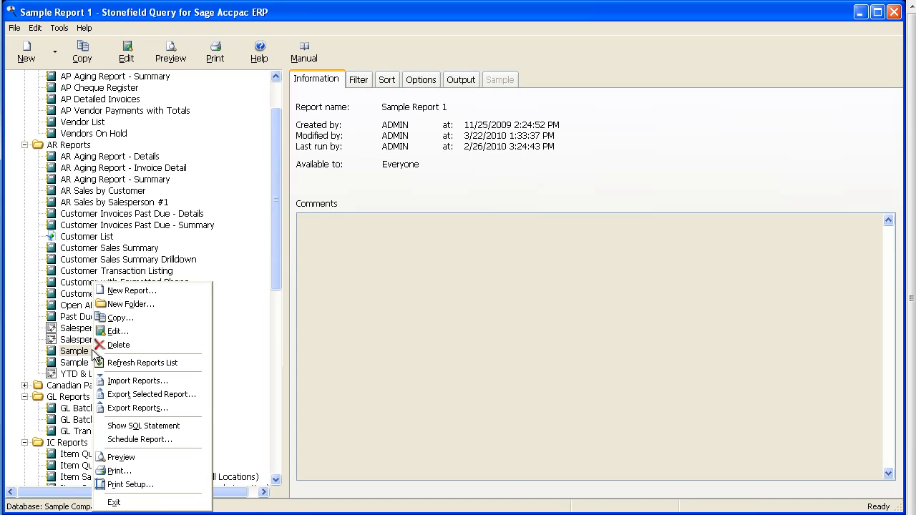
pyautogui.click(138, 441)
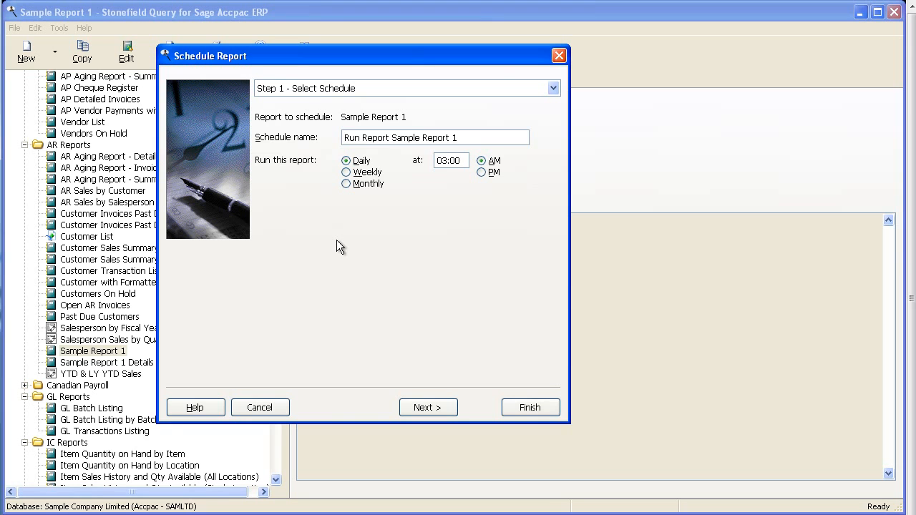
pyautogui.click(279, 408)
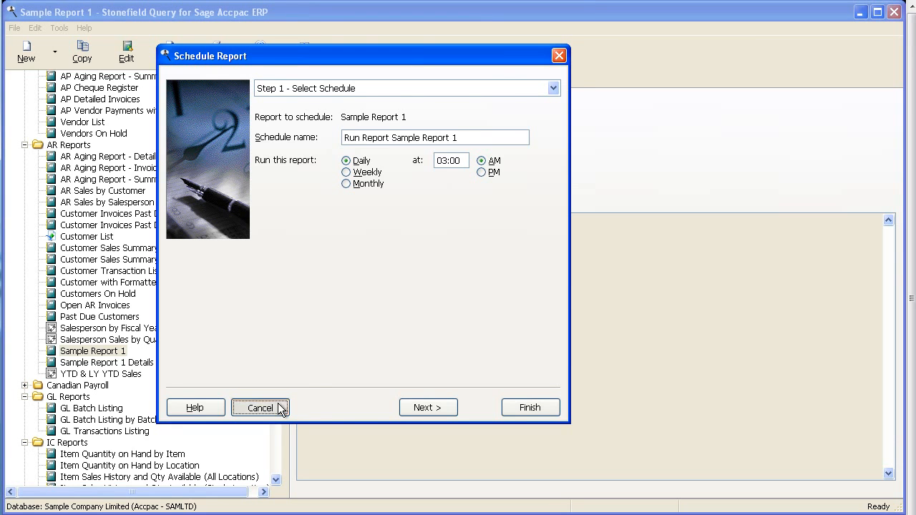
pyautogui.moveTo(274, 185); pyautogui.dragTo(276, 136)
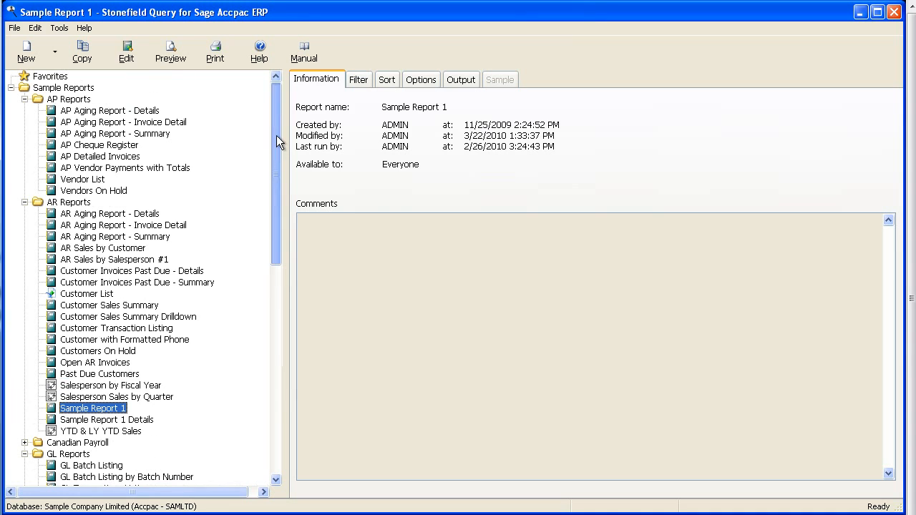